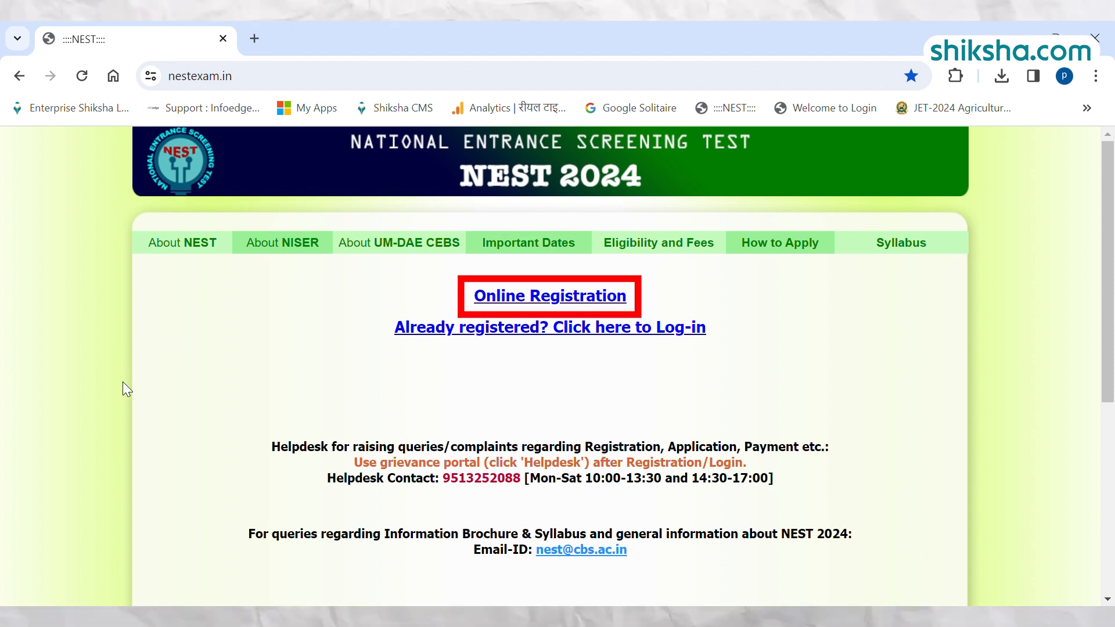
# Open the NEST 2024 online registration form, dismiss the important instructions and agree to the privacy notice.
pyautogui.click(570, 296)
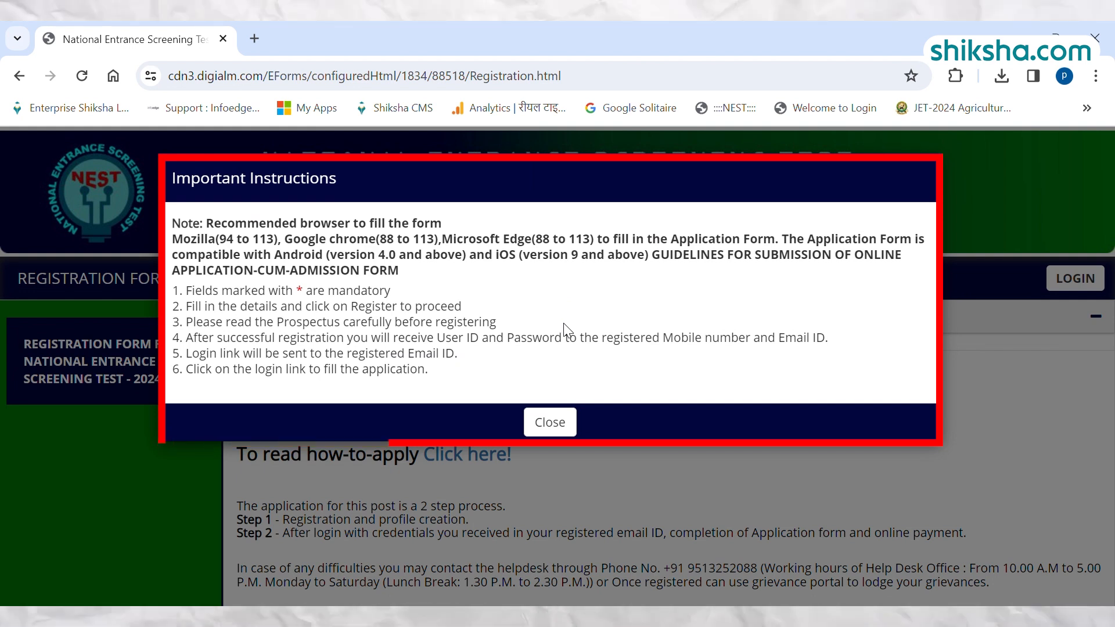
pyautogui.click(556, 430)
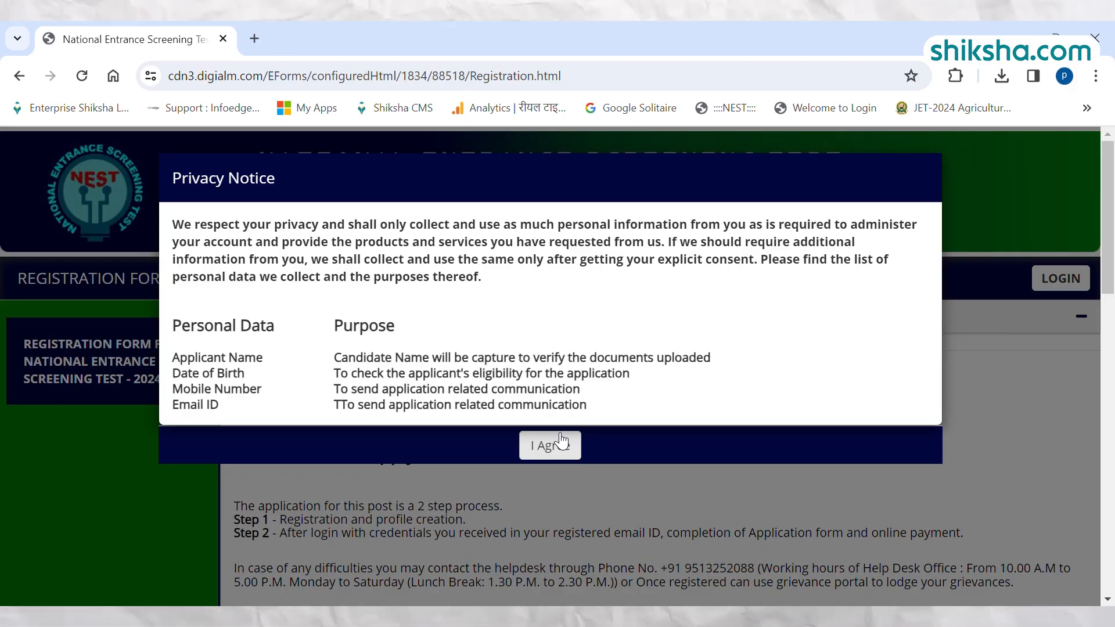
pyautogui.click(561, 442)
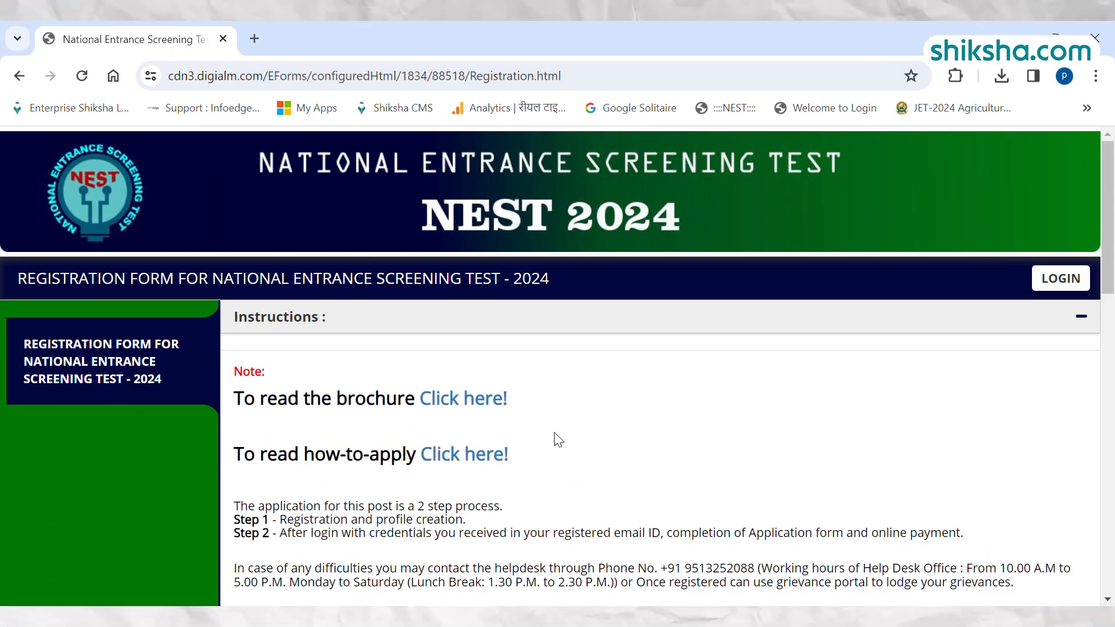
# Fill in the applicant's full name, date of birth and 10th roll or registration number.
pyautogui.scroll(-5, 559, 439)
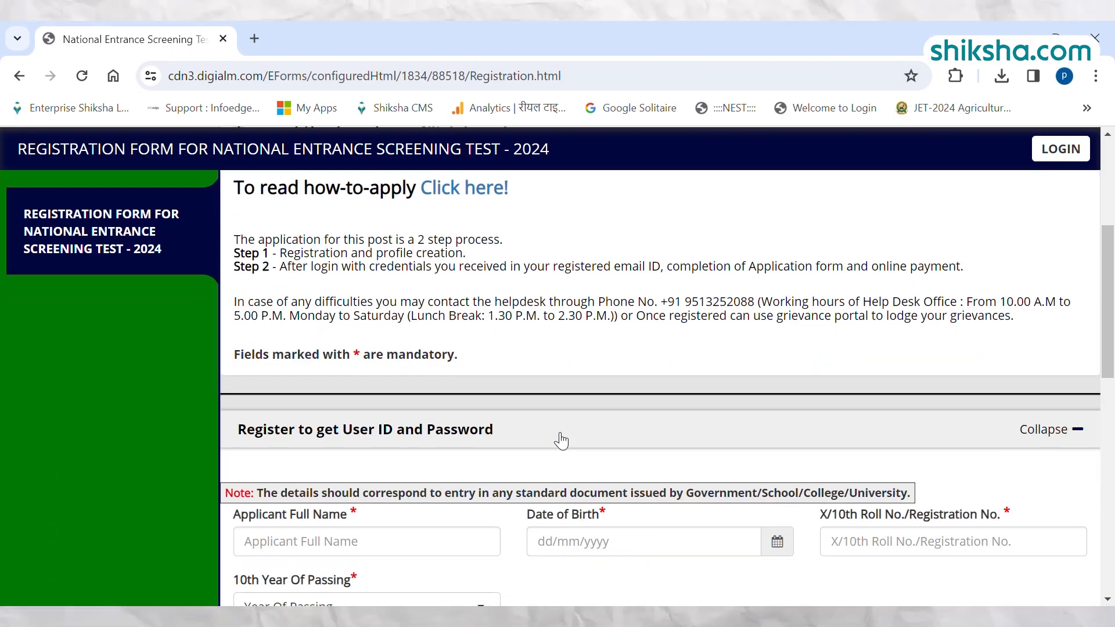
pyautogui.scroll(-2, 561, 442)
pyautogui.scroll(-2, 558, 440)
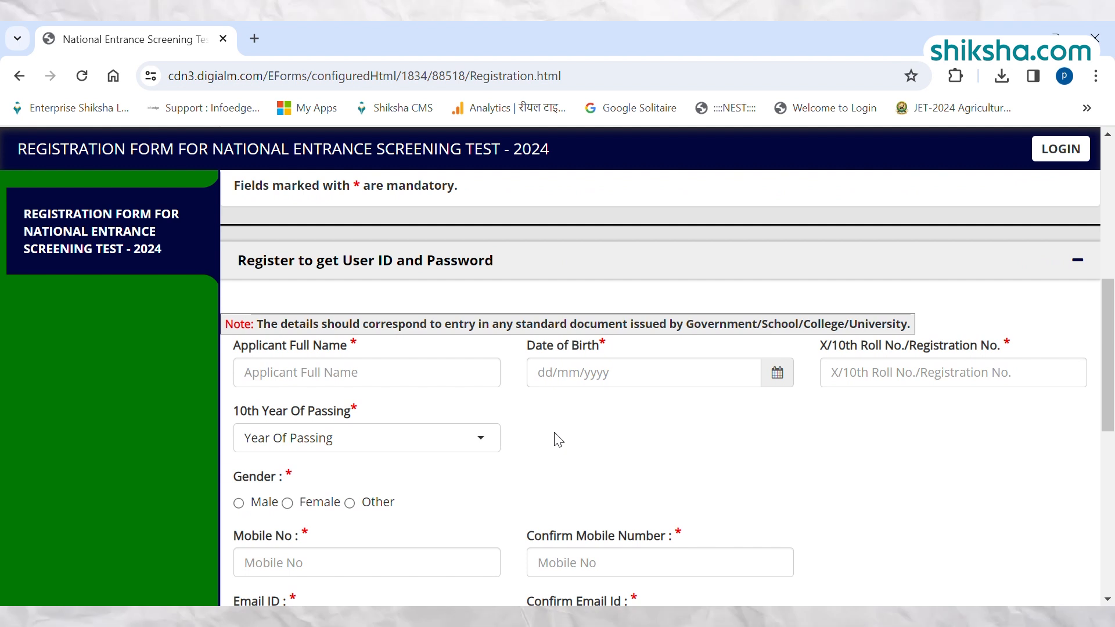
pyautogui.click(414, 385)
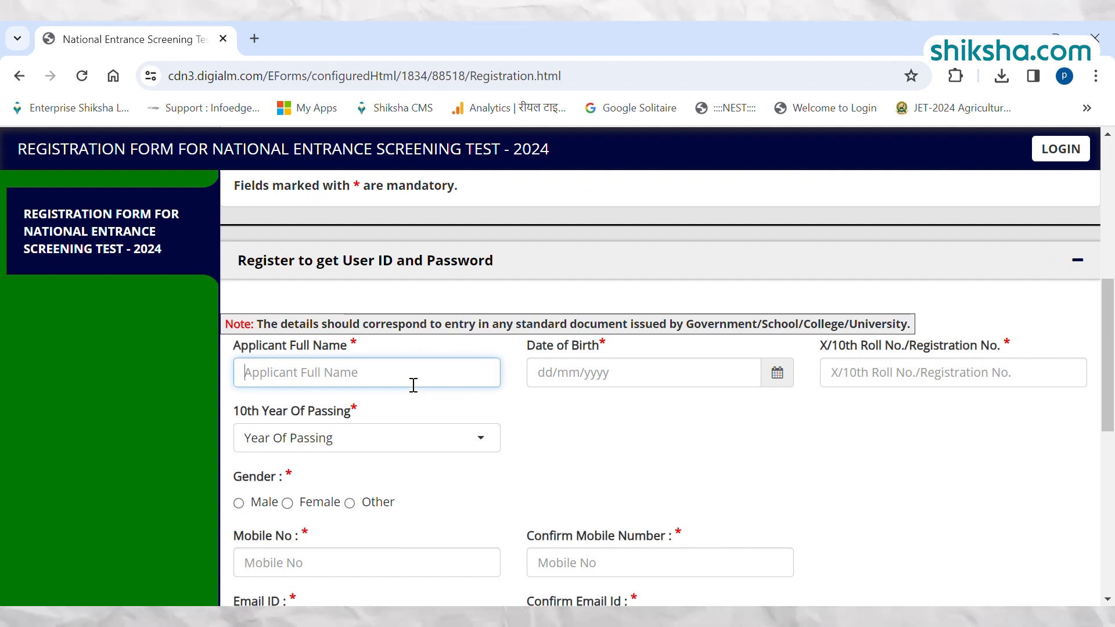
pyautogui.write('piyush')
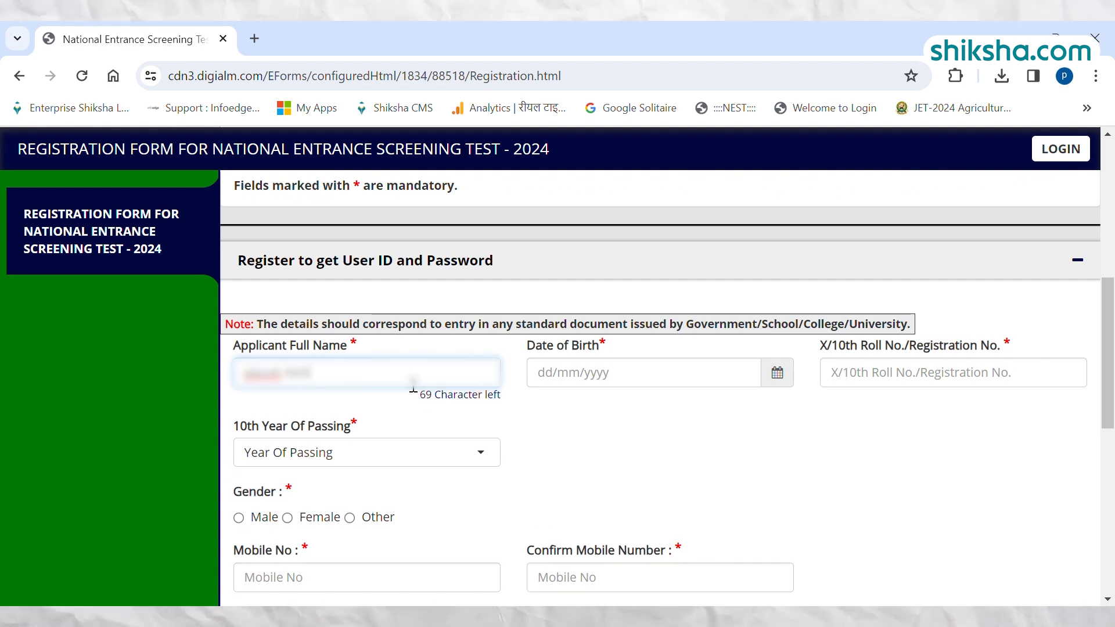
pyautogui.click(777, 372)
pyautogui.click(610, 406)
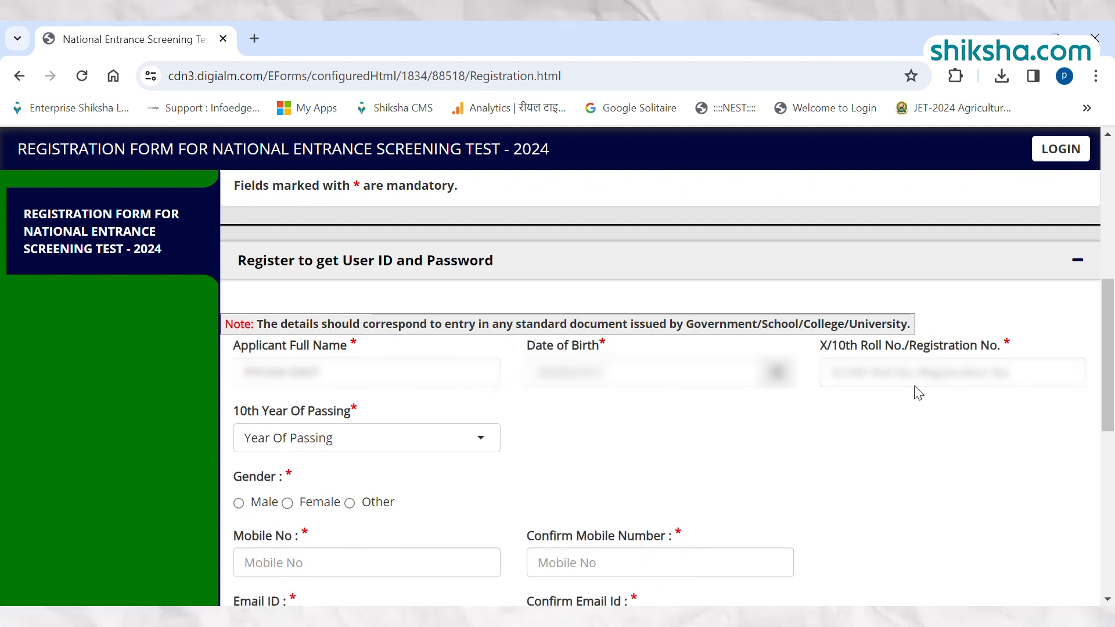
pyautogui.click(926, 386)
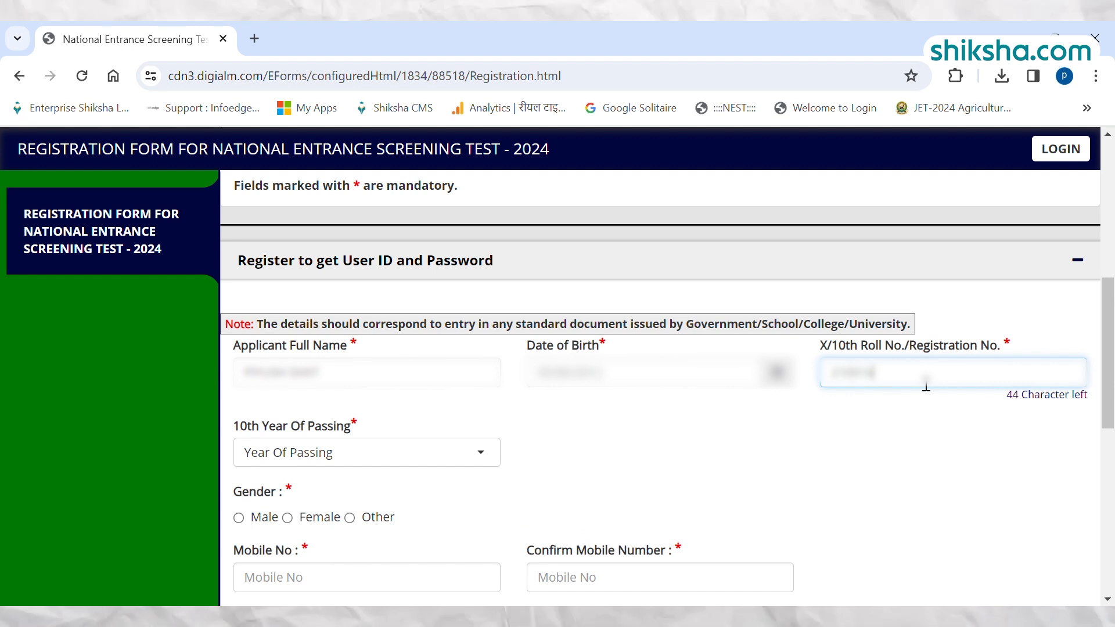
# Set the 10th year of passing to 2020 and the gender to Male.
pyautogui.click(383, 456)
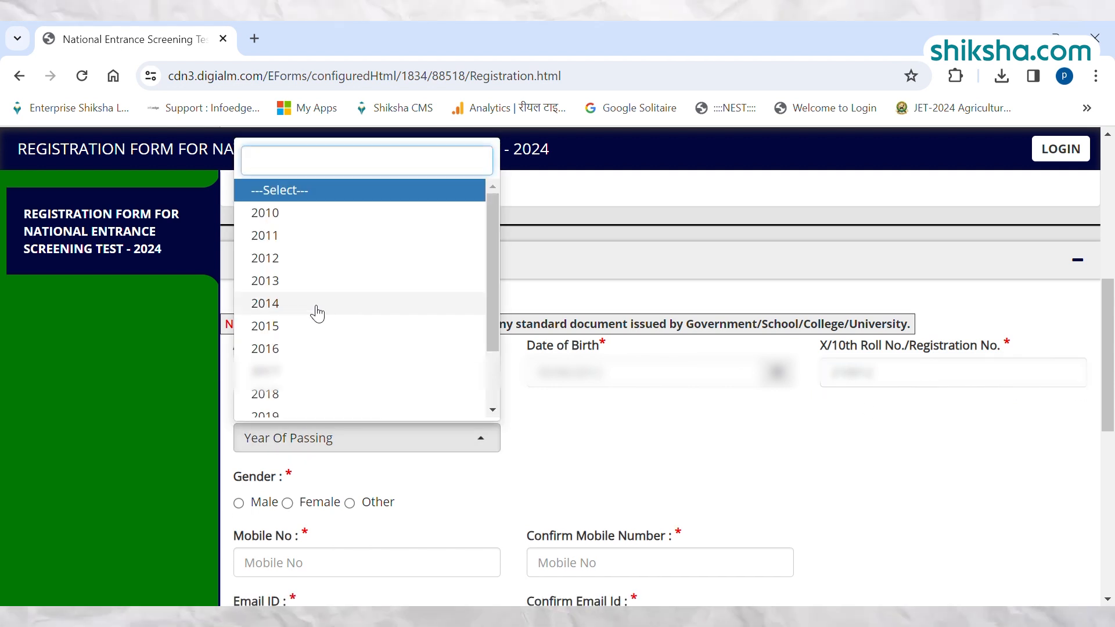
pyautogui.click(310, 305)
pyautogui.click(316, 476)
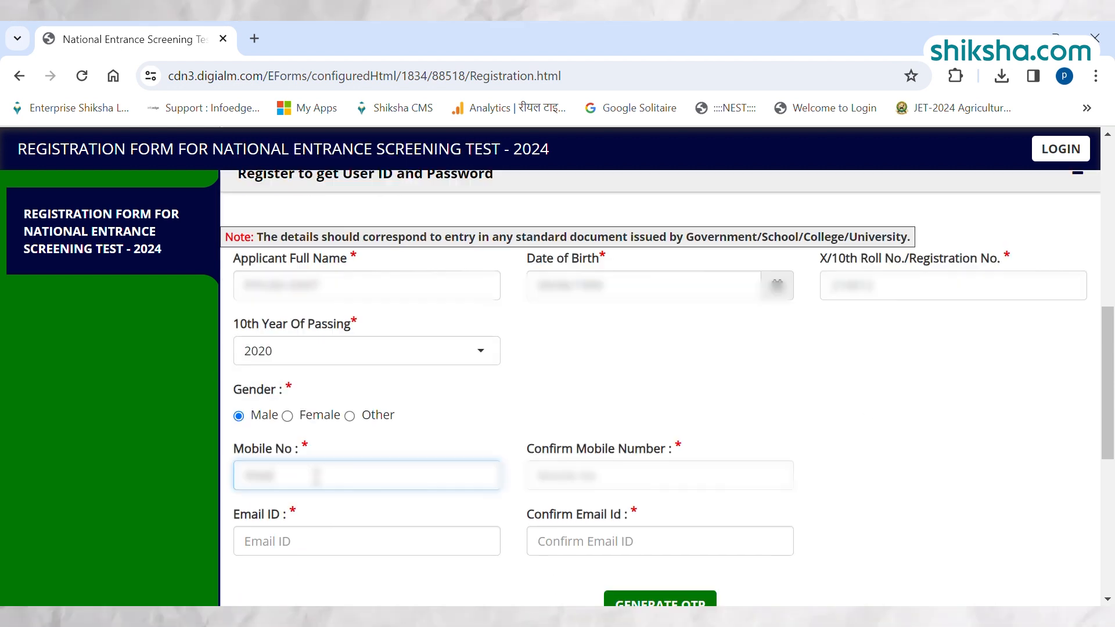
# Enter and confirm the applicant's mobile number and email ID.
pyautogui.write('••••••••••')
pyautogui.press('Tab')
pyautogui.write('•••')
pyautogui.write('•••')
pyautogui.press('Tab')
pyautogui.write('•••••')
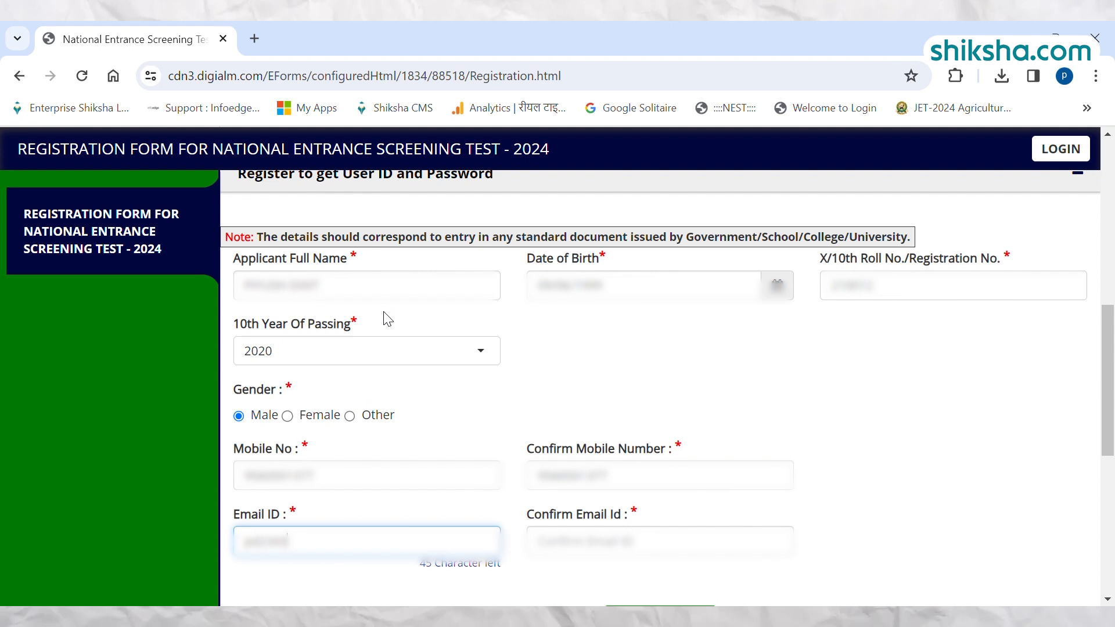
pyautogui.write('•••••••')
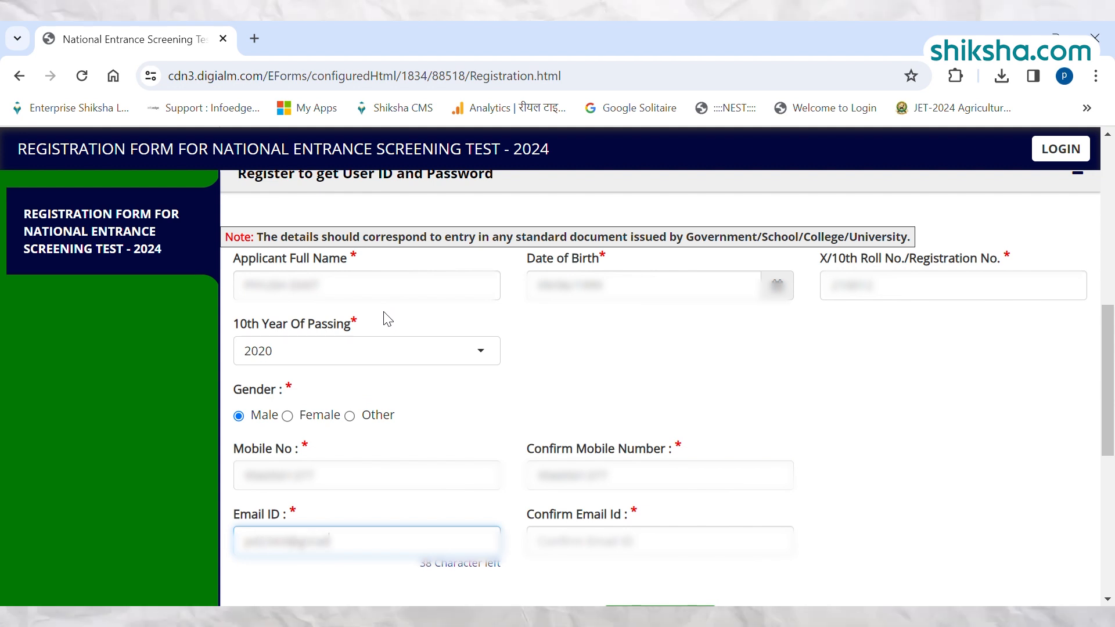
pyautogui.write('••••')
pyautogui.press('Tab')
pyautogui.write('••••')
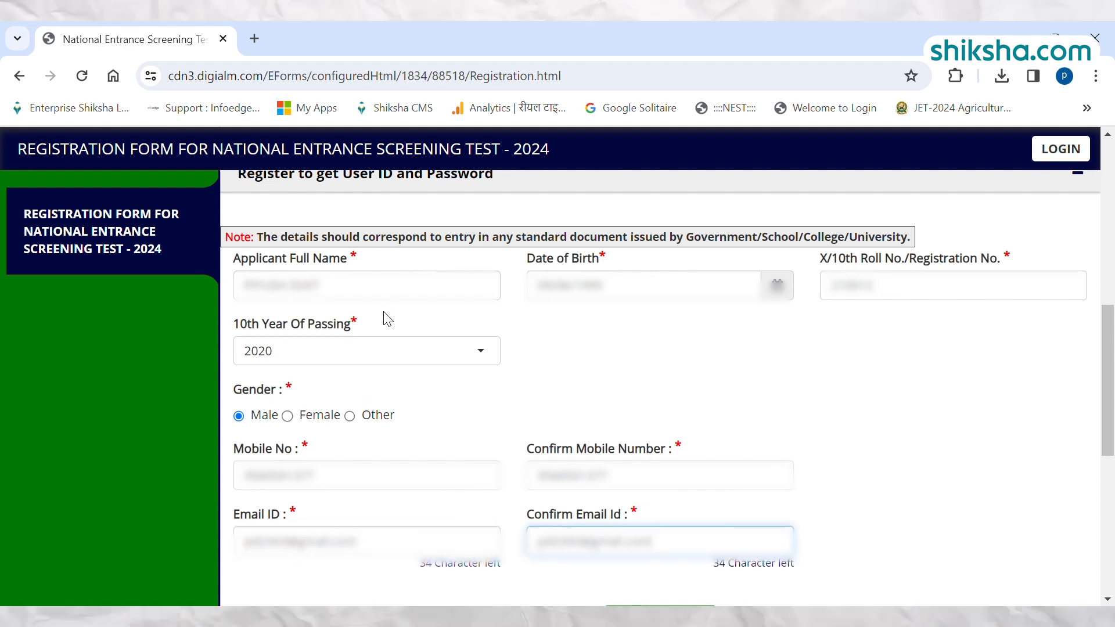
# Request an OTP for the entered mobile number and email ID.
pyautogui.scroll(-1, 926, 405)
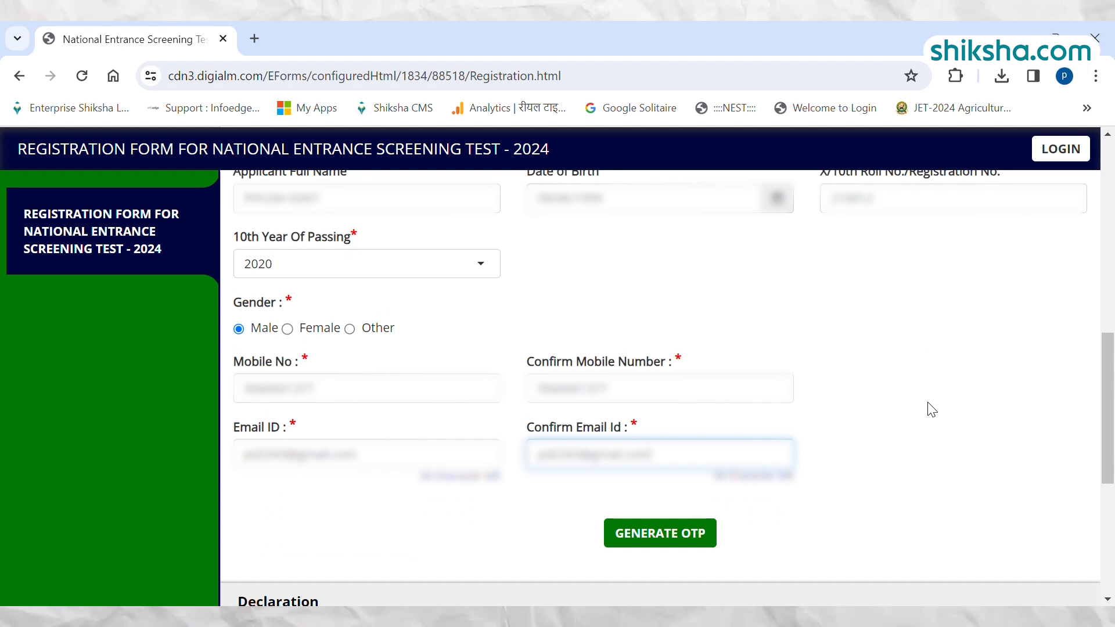
pyautogui.click(647, 537)
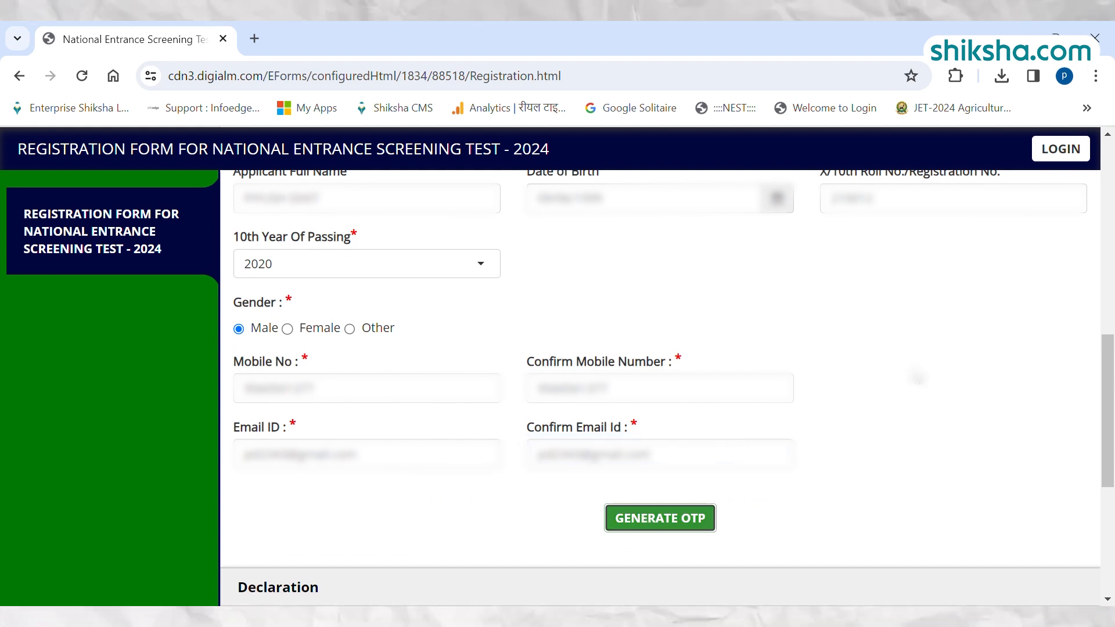
pyautogui.click(658, 520)
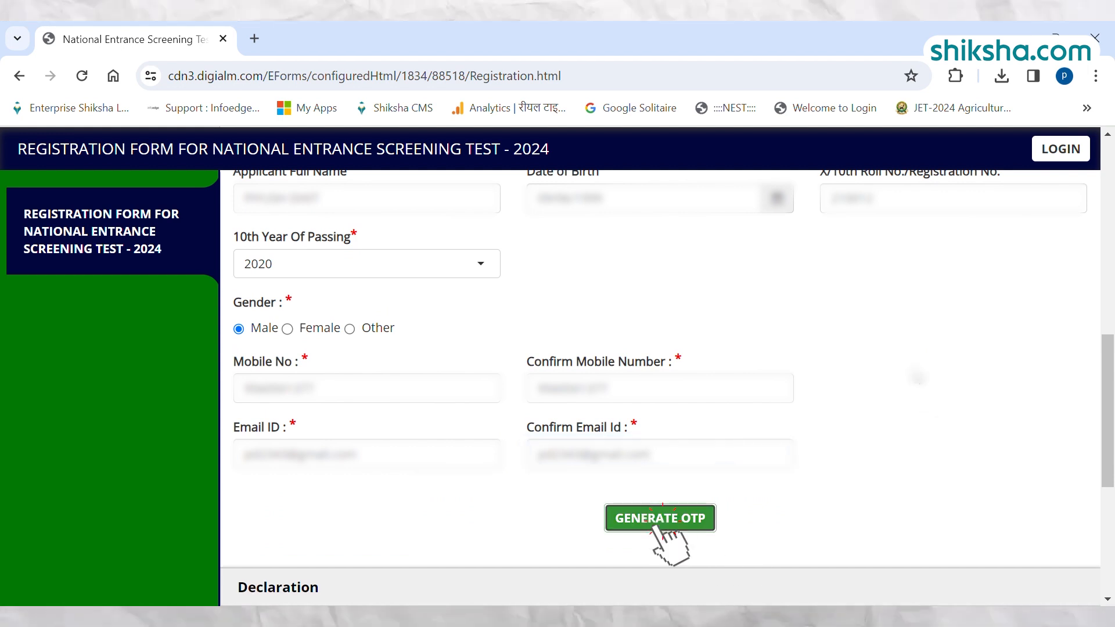
# Agree to the registration declaration and enter the seven captcha characters shown in the image.
pyautogui.scroll(-4, 660, 377)
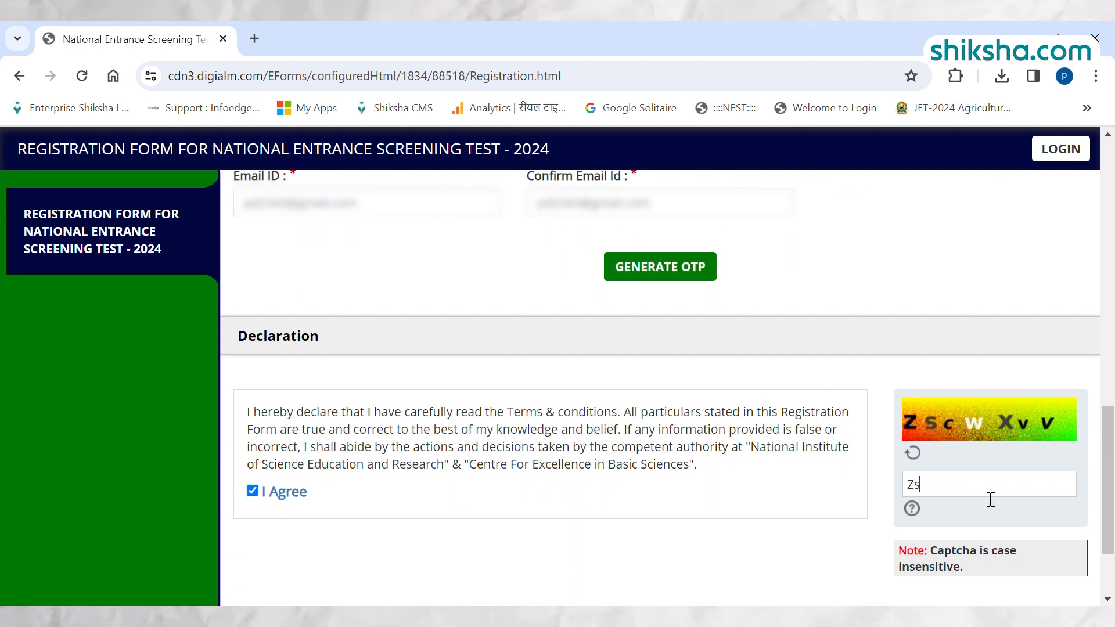
pyautogui.write('cW')
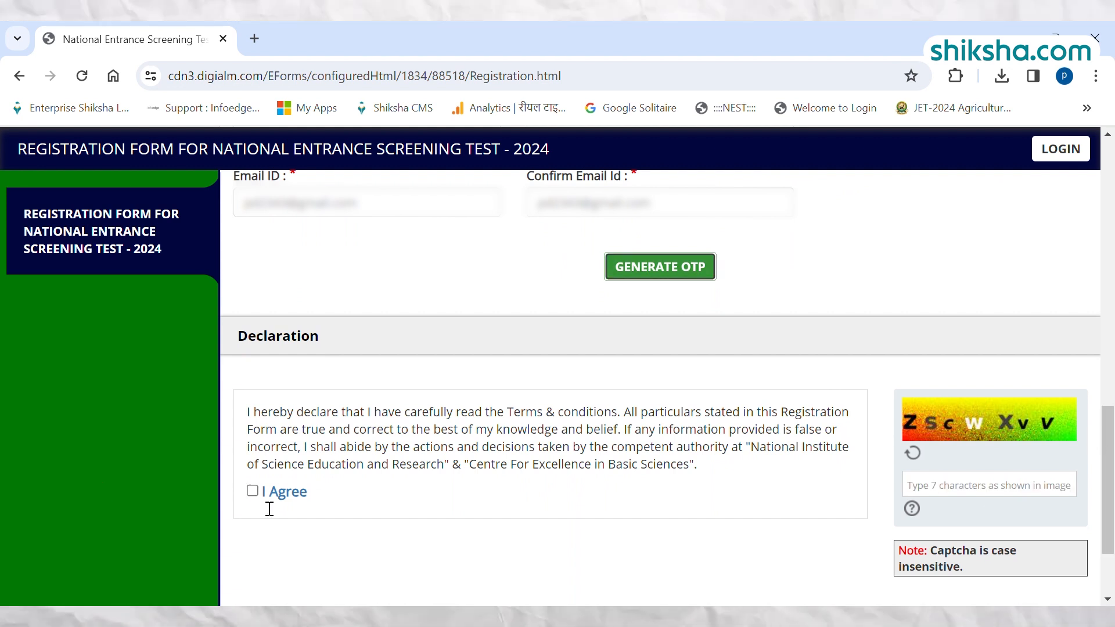
pyautogui.click(252, 490)
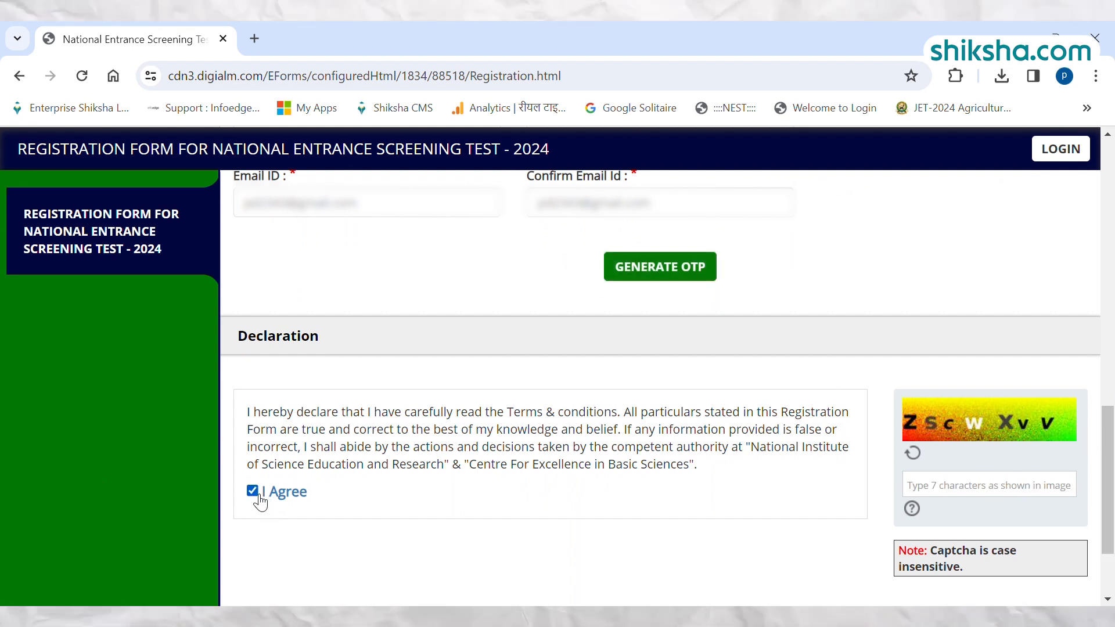
pyautogui.click(989, 485)
pyautogui.write('ZscWXvV')
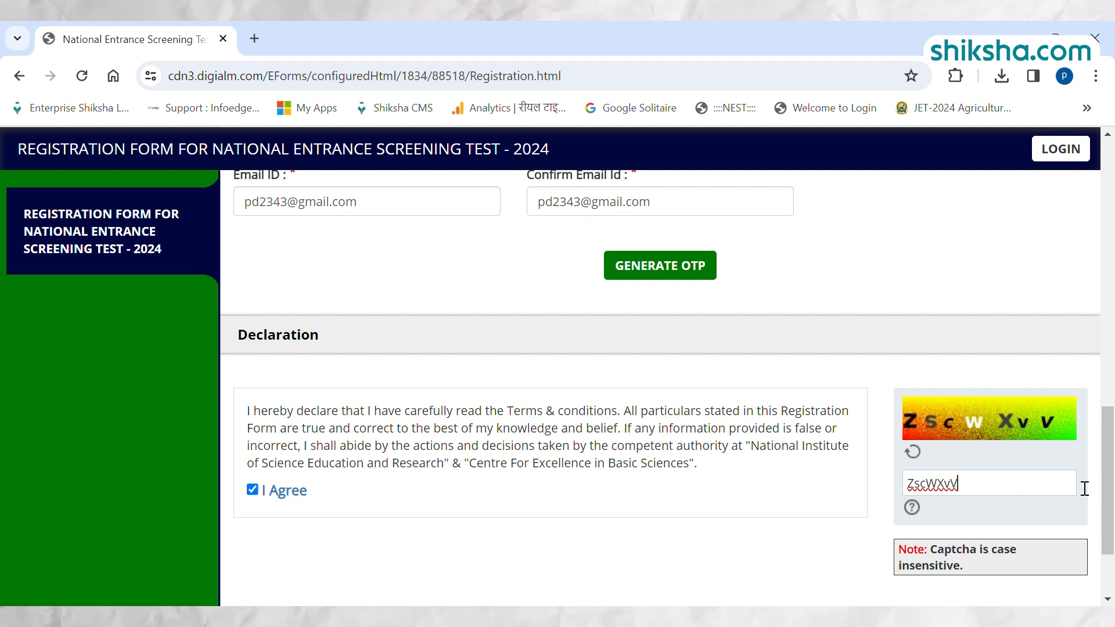
# Reverify the registration and mark all seven entered values, from applicant name to email ID, as displayed correctly.
pyautogui.scroll(-2, 1081, 485)
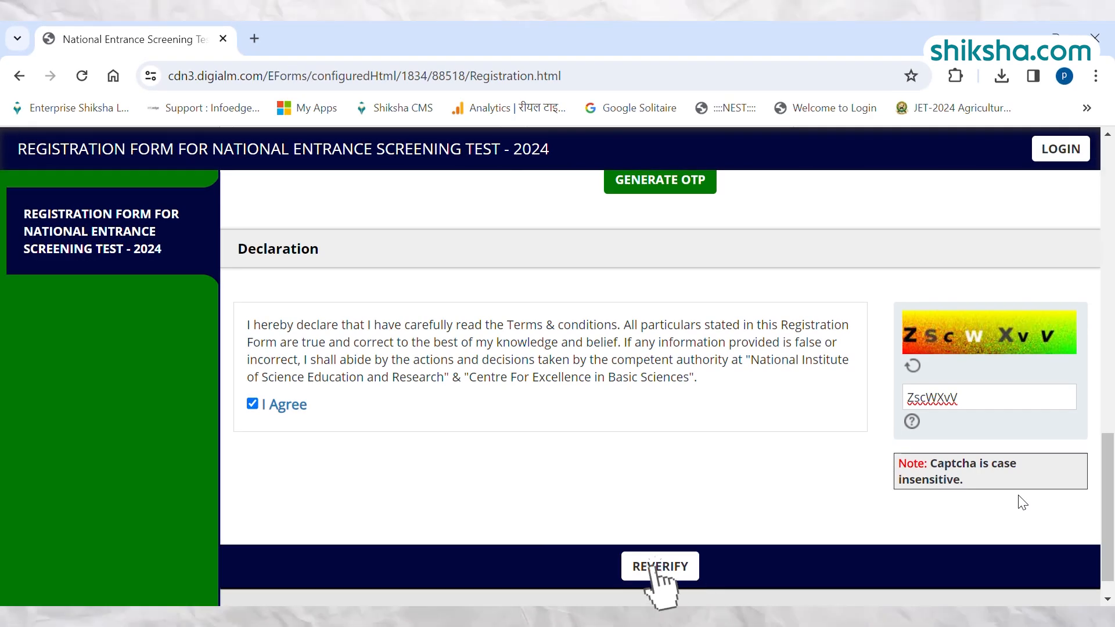
pyautogui.click(684, 568)
pyautogui.click(944, 320)
pyautogui.click(944, 350)
pyautogui.click(944, 378)
pyautogui.click(944, 408)
pyautogui.click(944, 437)
pyautogui.click(944, 466)
pyautogui.click(944, 495)
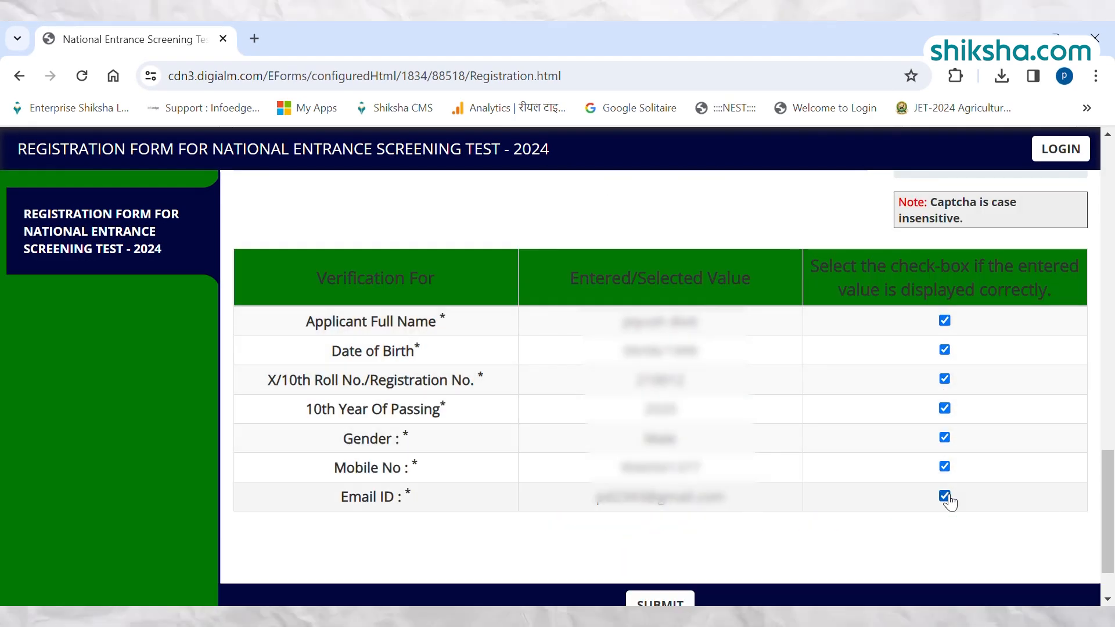
# Submit the registration form and close the note about the registration number.
pyautogui.scroll(-2, 949, 501)
pyautogui.click(660, 530)
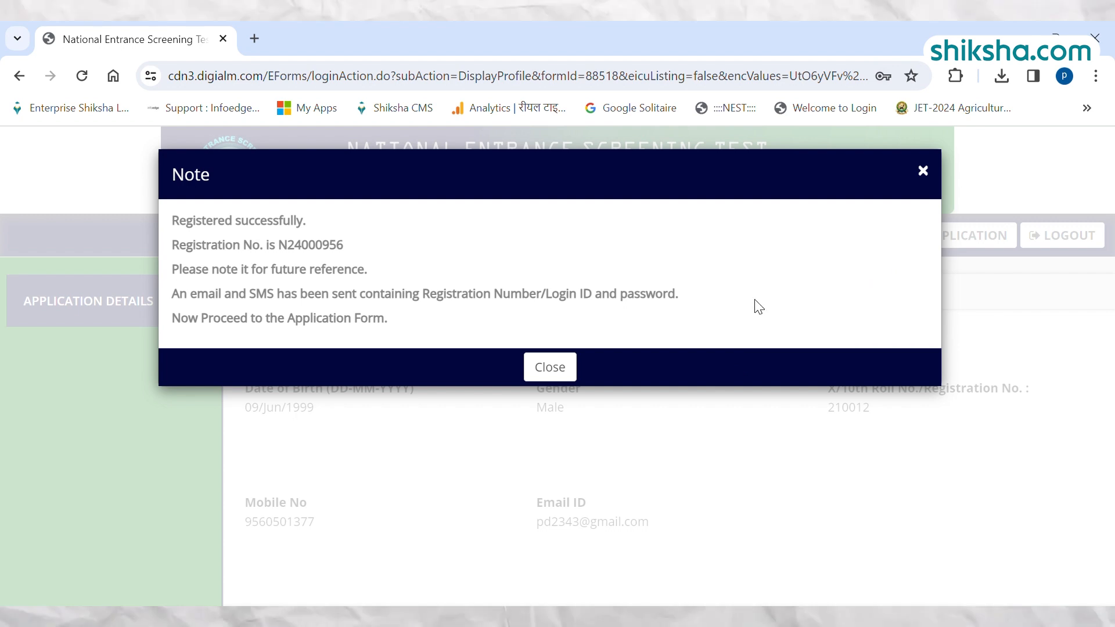
pyautogui.click(549, 374)
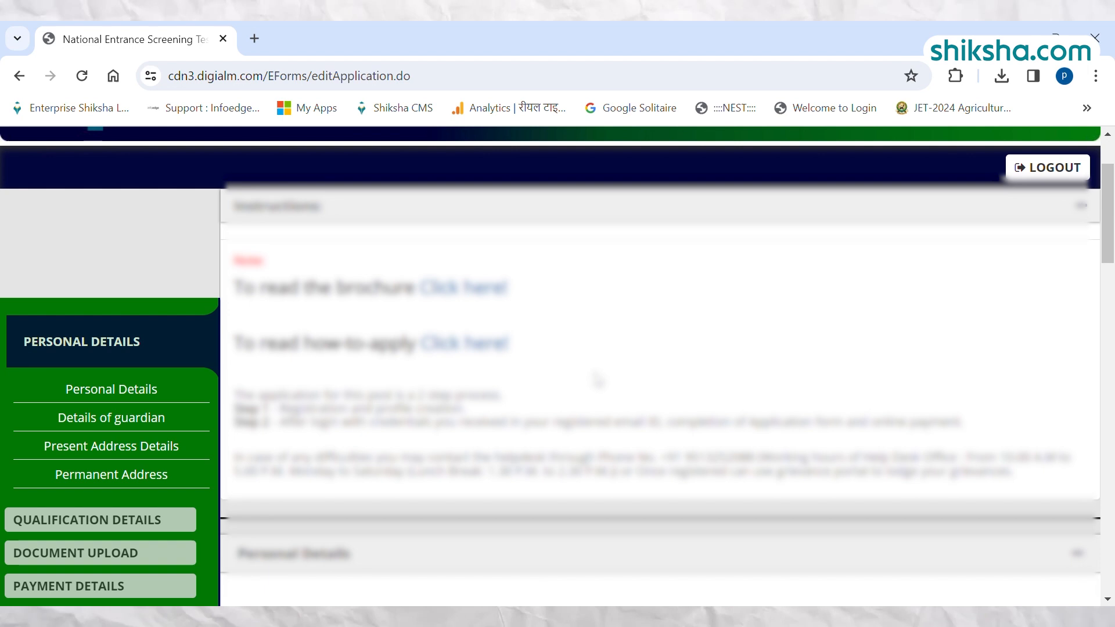
# Complete the personal details with the parent's or spouse's name, General category, no J & K domicile and no disability.
pyautogui.scroll(-1, 596, 380)
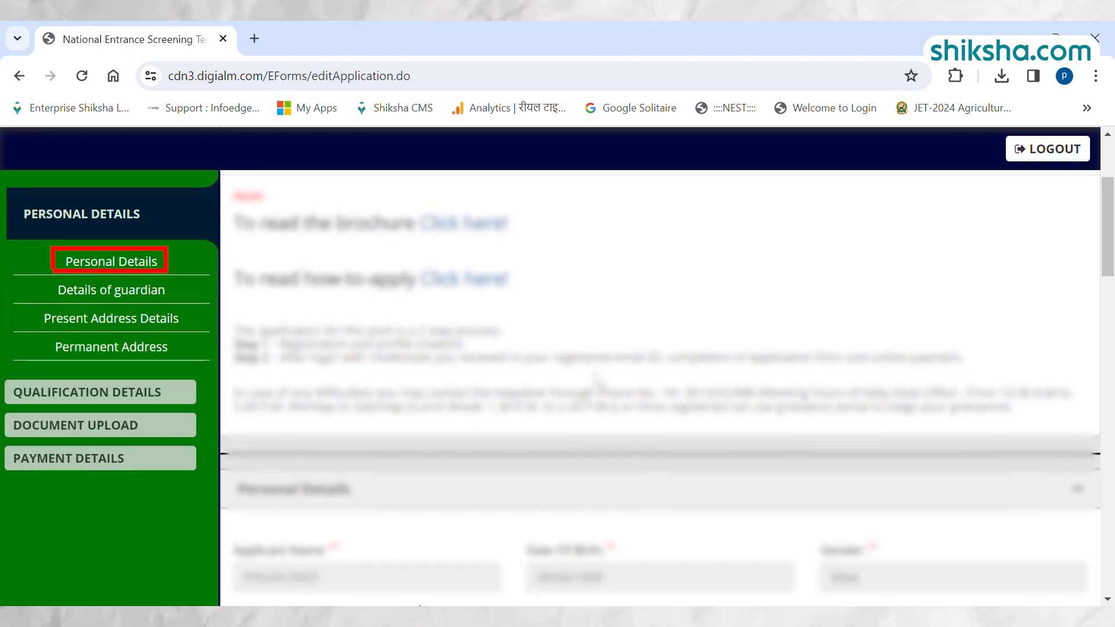
pyautogui.scroll(-3, 597, 380)
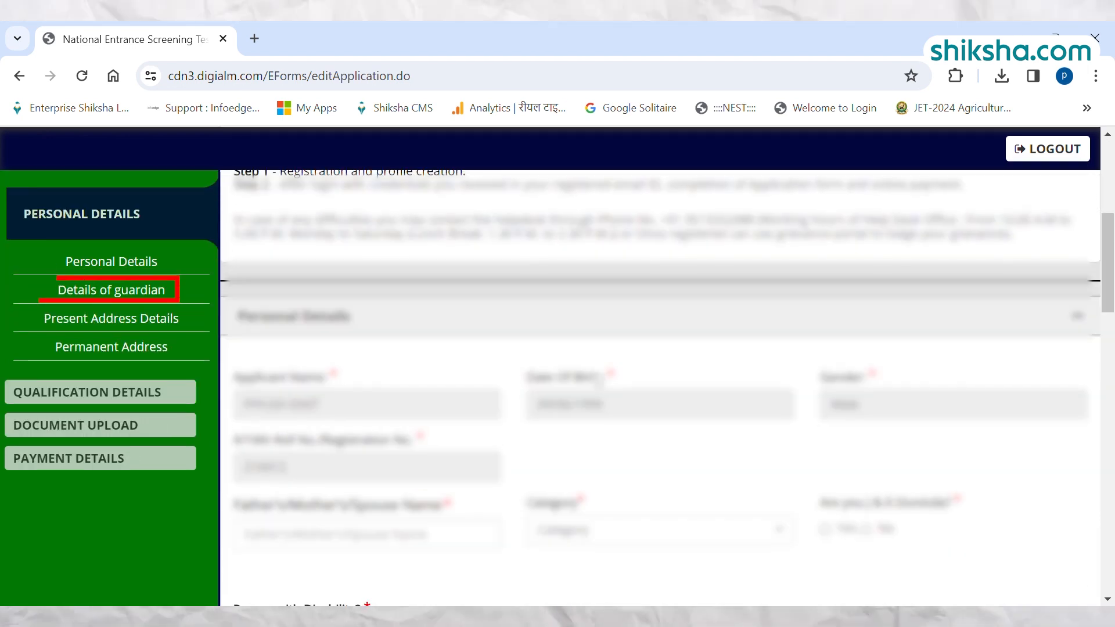
pyautogui.scroll(-1, 598, 381)
pyautogui.scroll(-3, 599, 381)
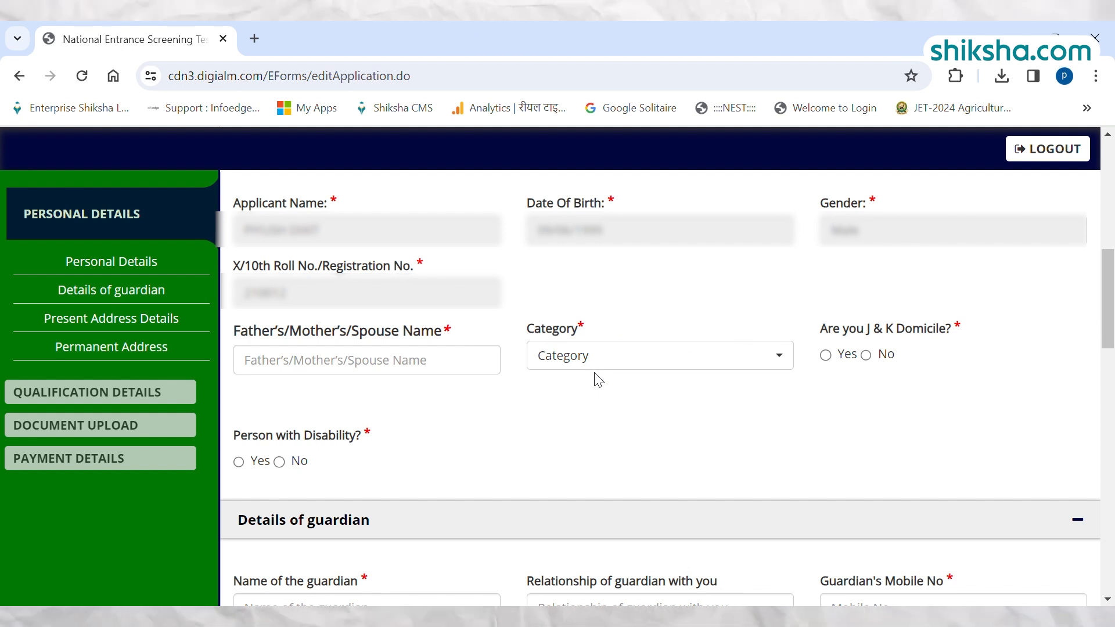
pyautogui.click(396, 376)
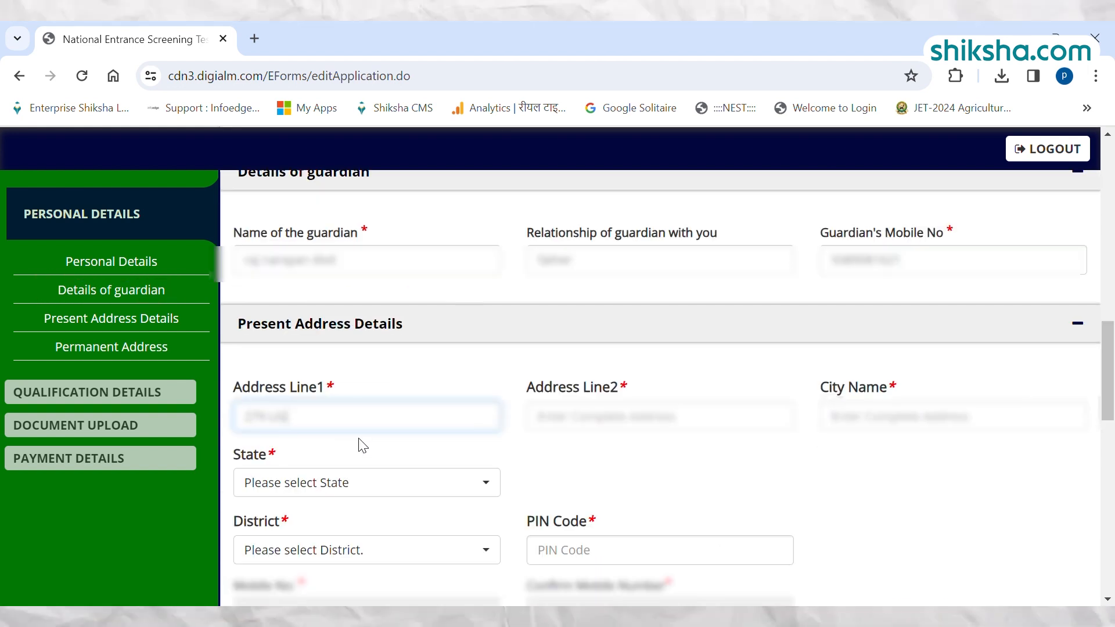
# Enter the applicant's present address in Address Line1 and Address Line2, and save the personal details.
pyautogui.write('BAR')
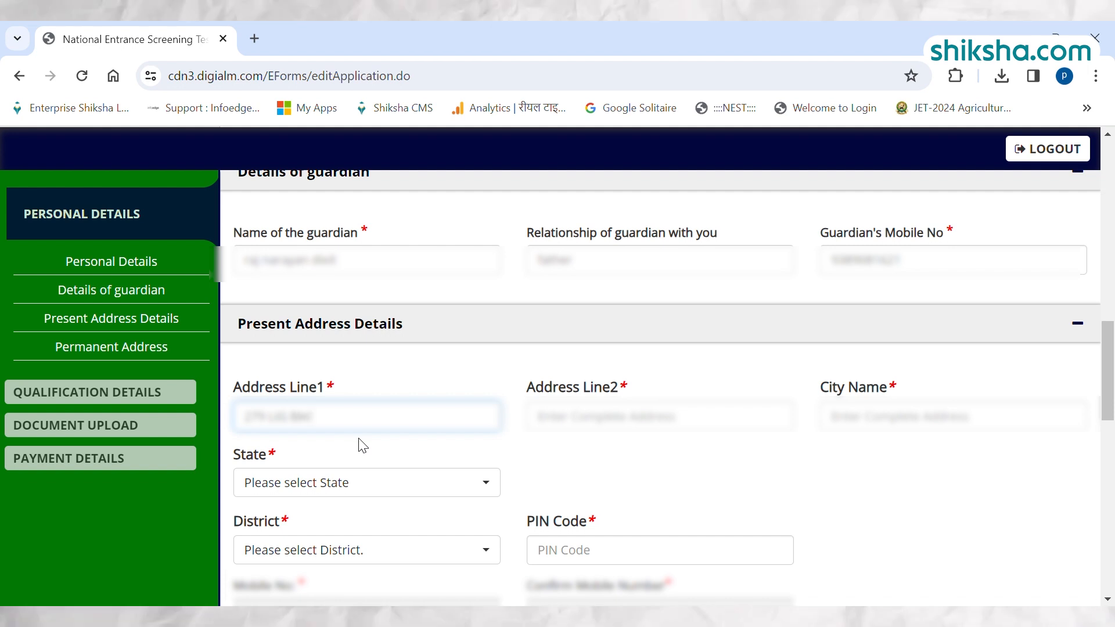
pyautogui.write('RA 7')
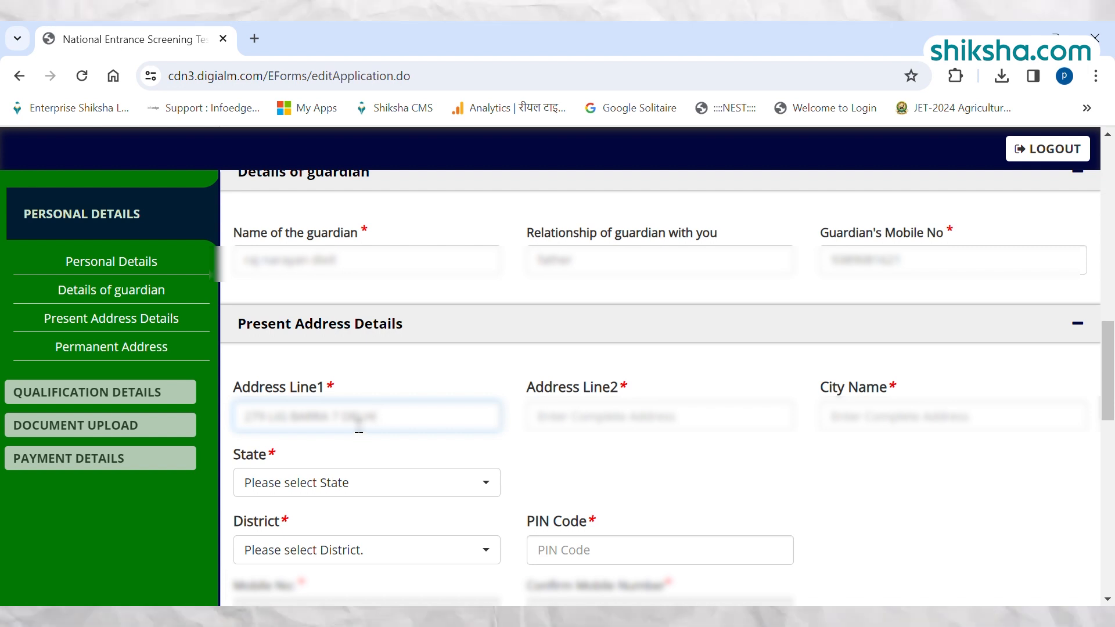
pyautogui.tripleClick(358, 418)
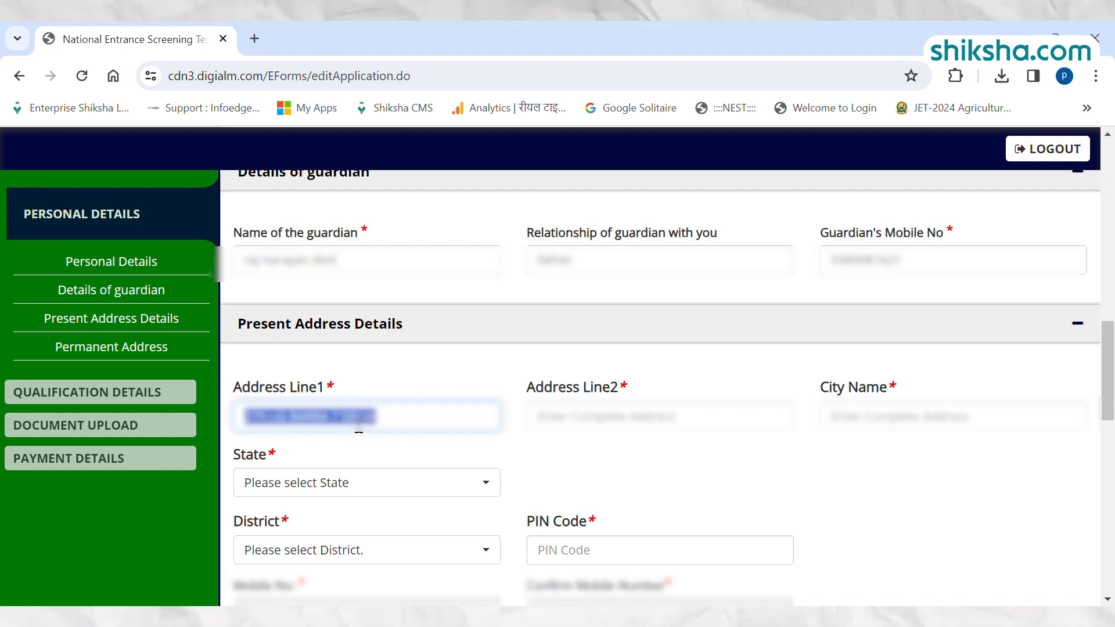
pyautogui.click(617, 417)
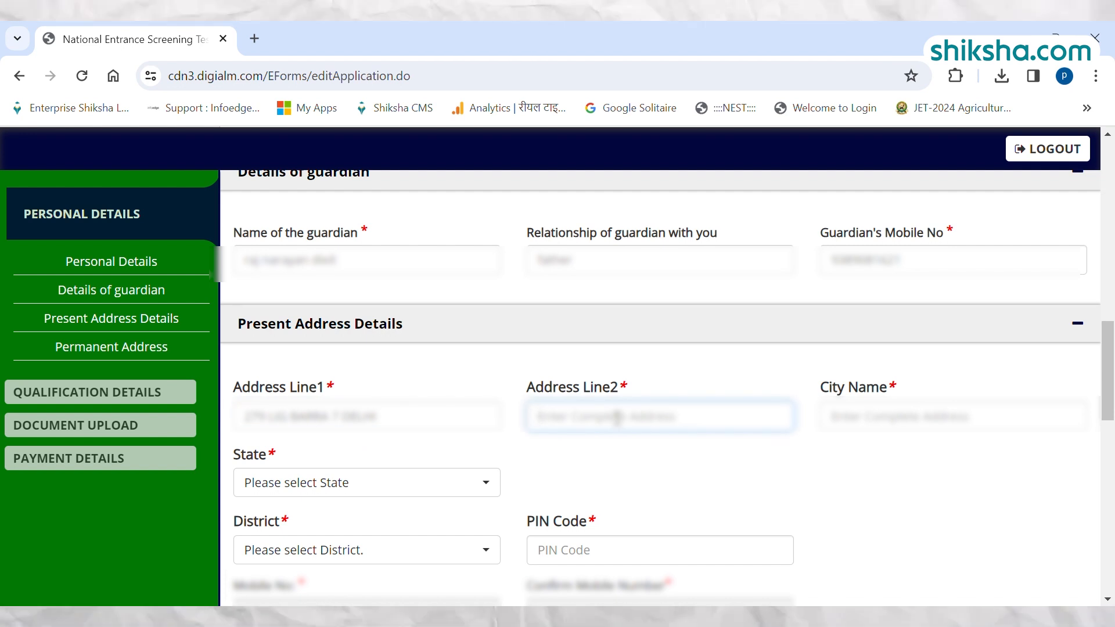
pyautogui.write('ONN')
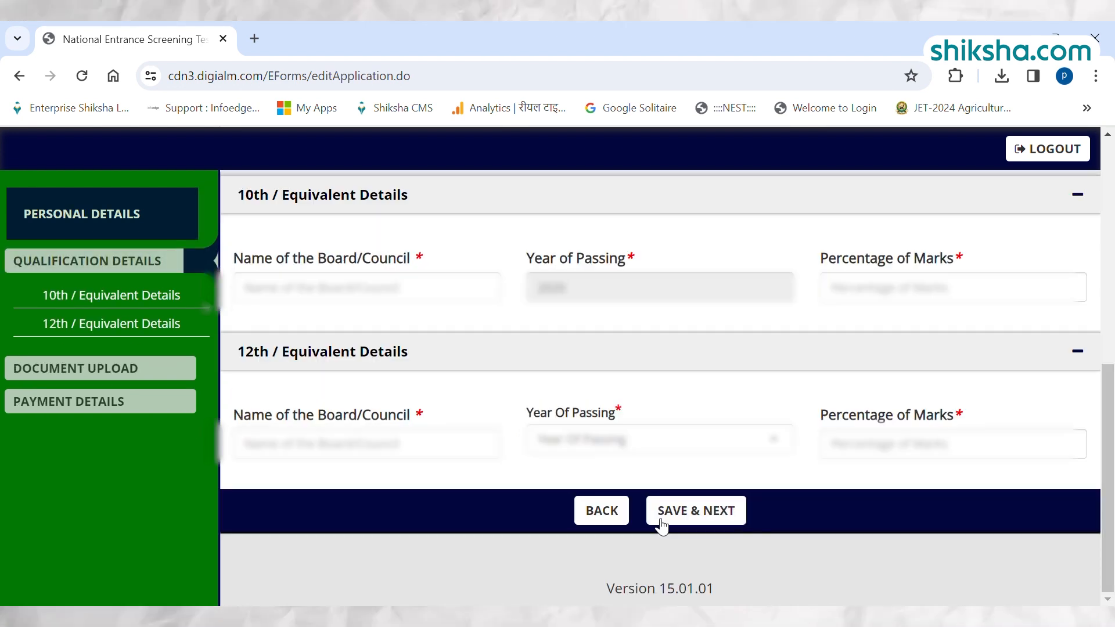
pyautogui.click(662, 525)
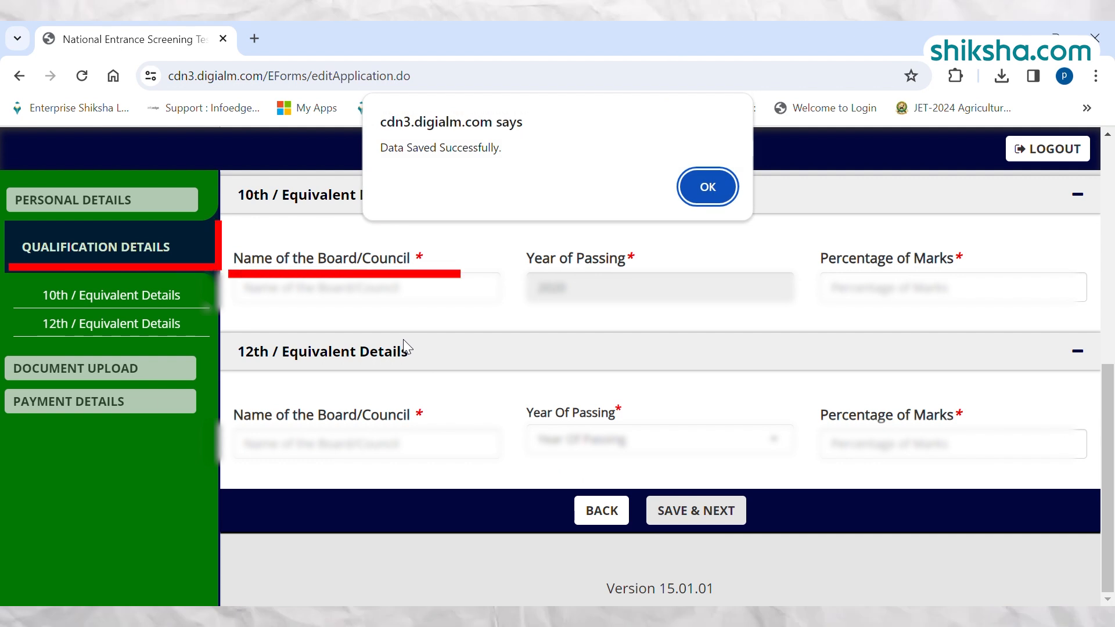
pyautogui.click(709, 192)
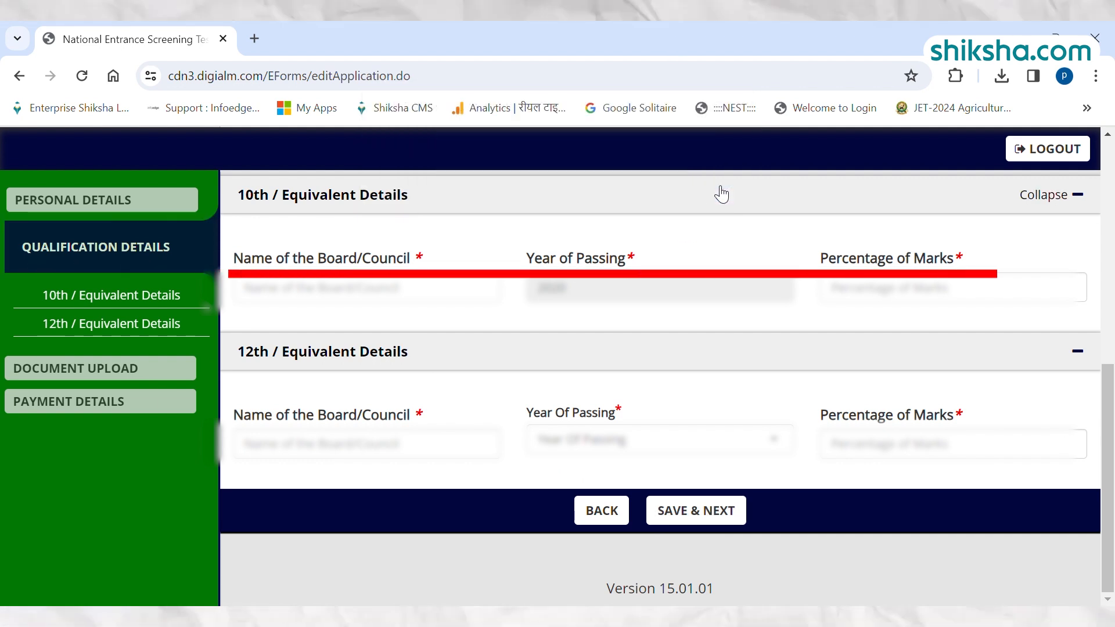
# Enter cbse as the board and 48 as the percentage of marks in the 10th / Equivalent Details.
pyautogui.click(378, 294)
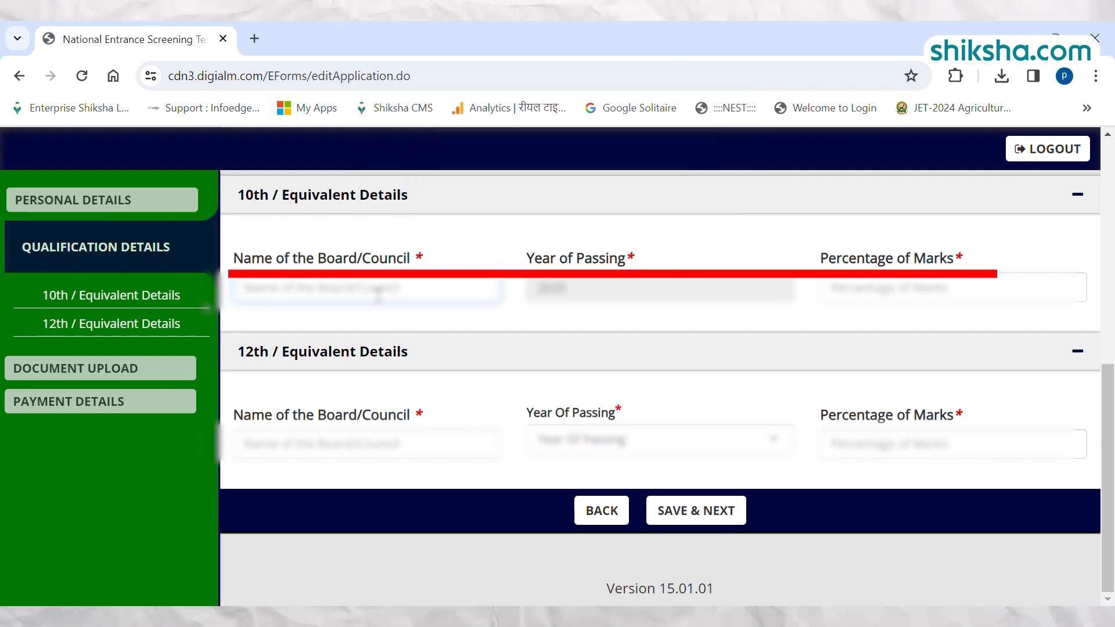
pyautogui.write('cbse')
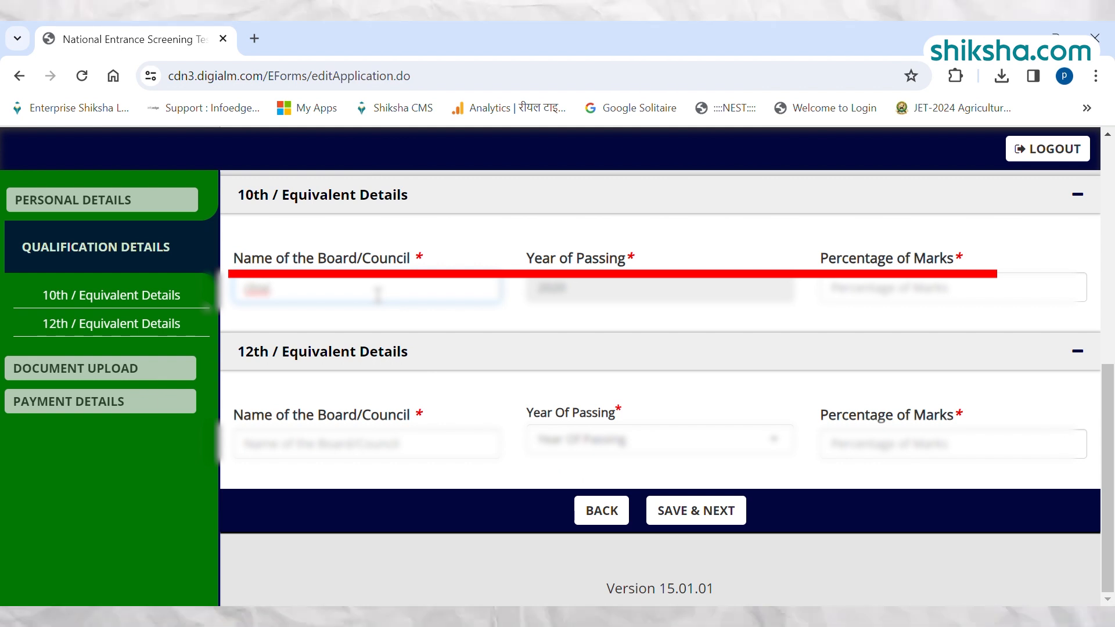
pyautogui.click(879, 292)
pyautogui.write('48')
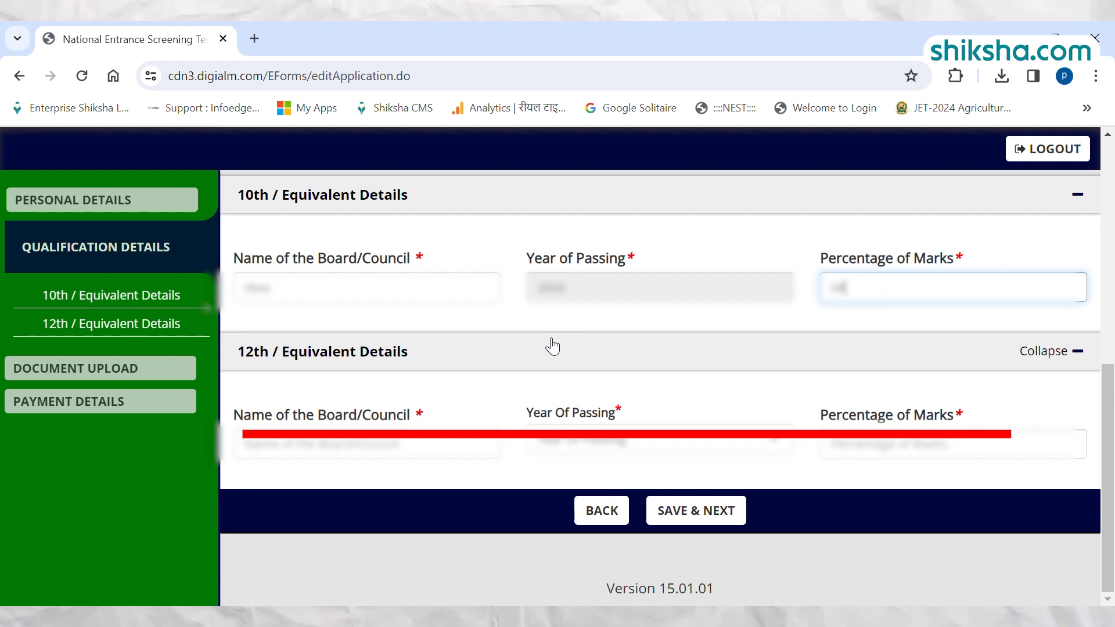
# Save the qualification details and dismiss the save confirmation.
pyautogui.click(703, 516)
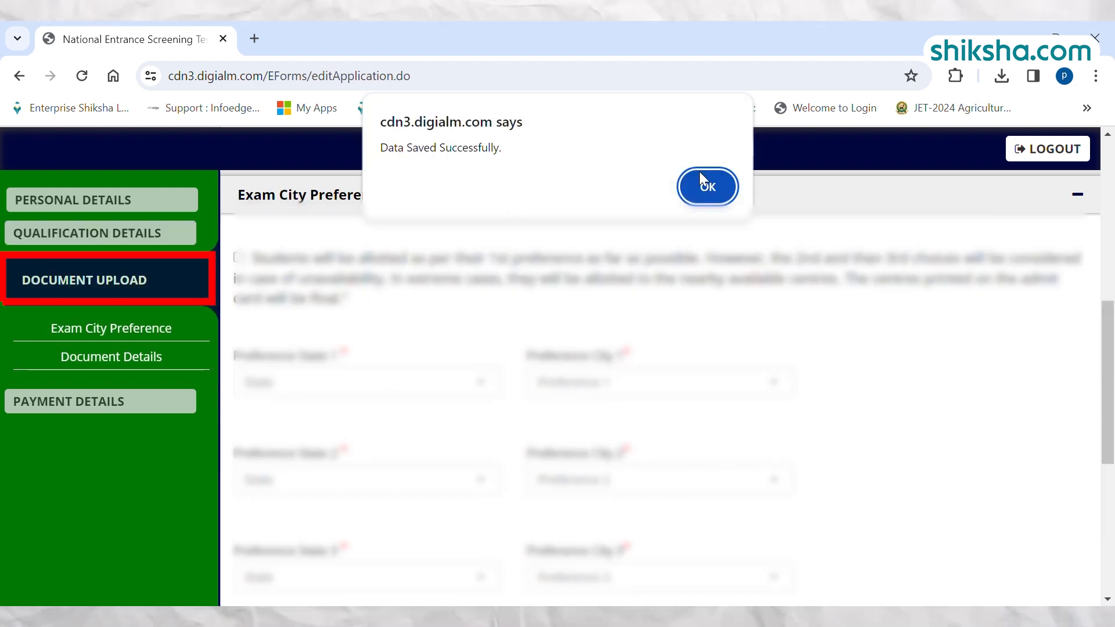
pyautogui.click(708, 185)
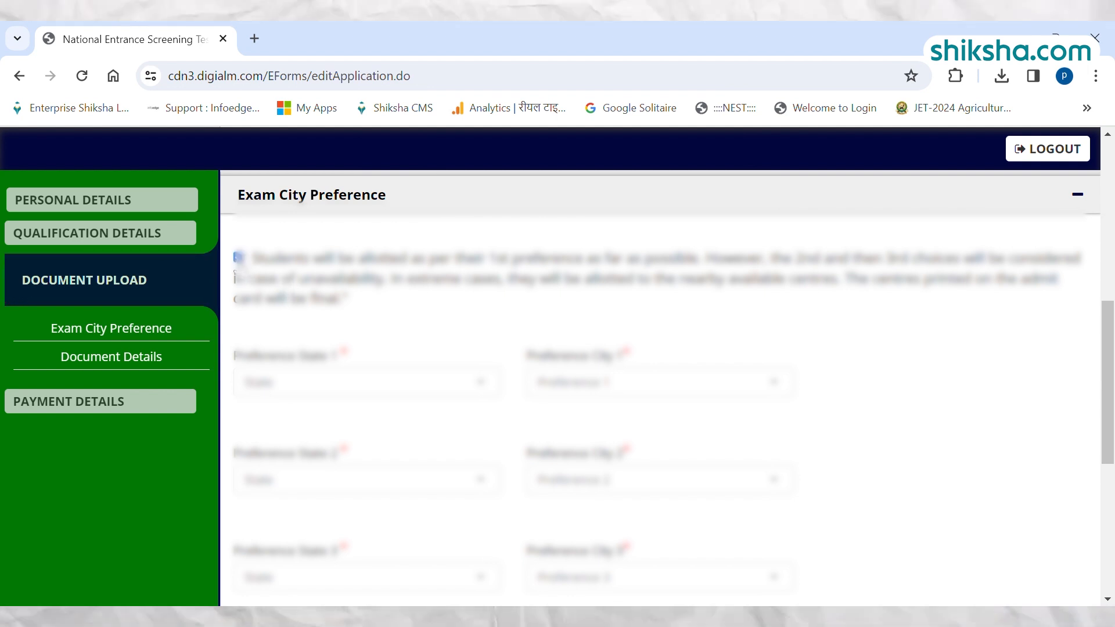
# Set the first exam city preference to Delhi as the state and New Delhi as the city.
pyautogui.click(346, 382)
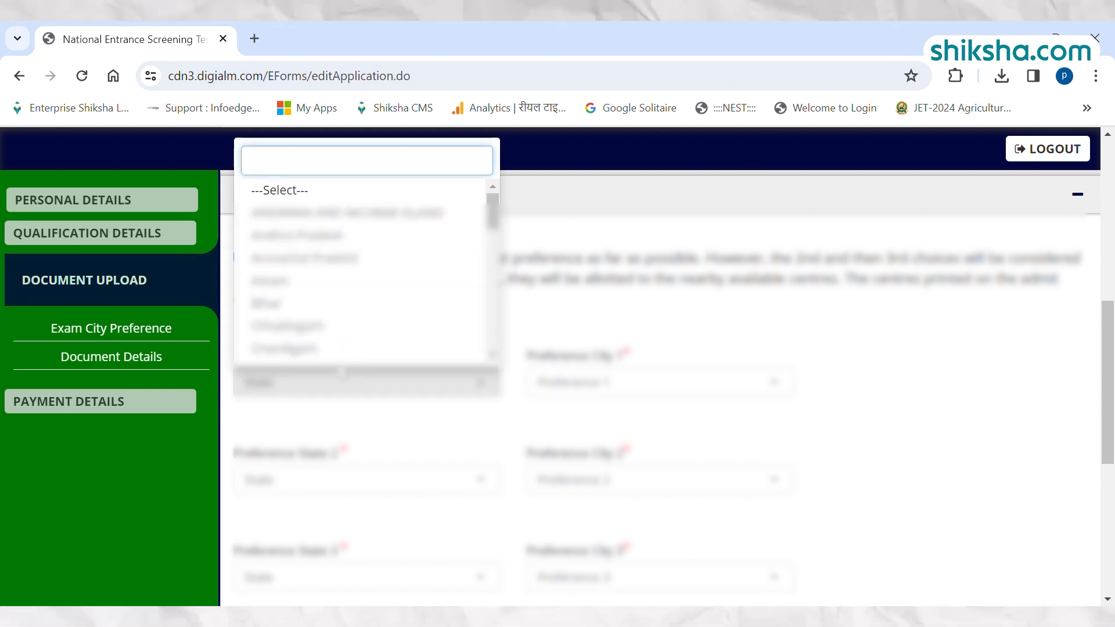
pyautogui.scroll(-1, 348, 301)
pyautogui.click(348, 297)
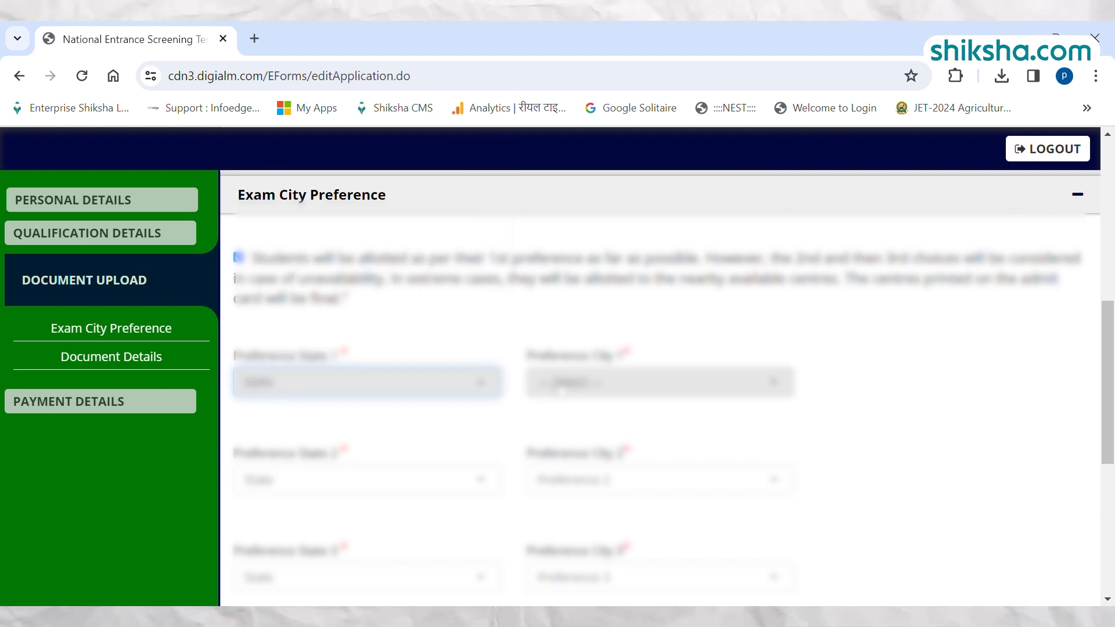
pyautogui.click(629, 394)
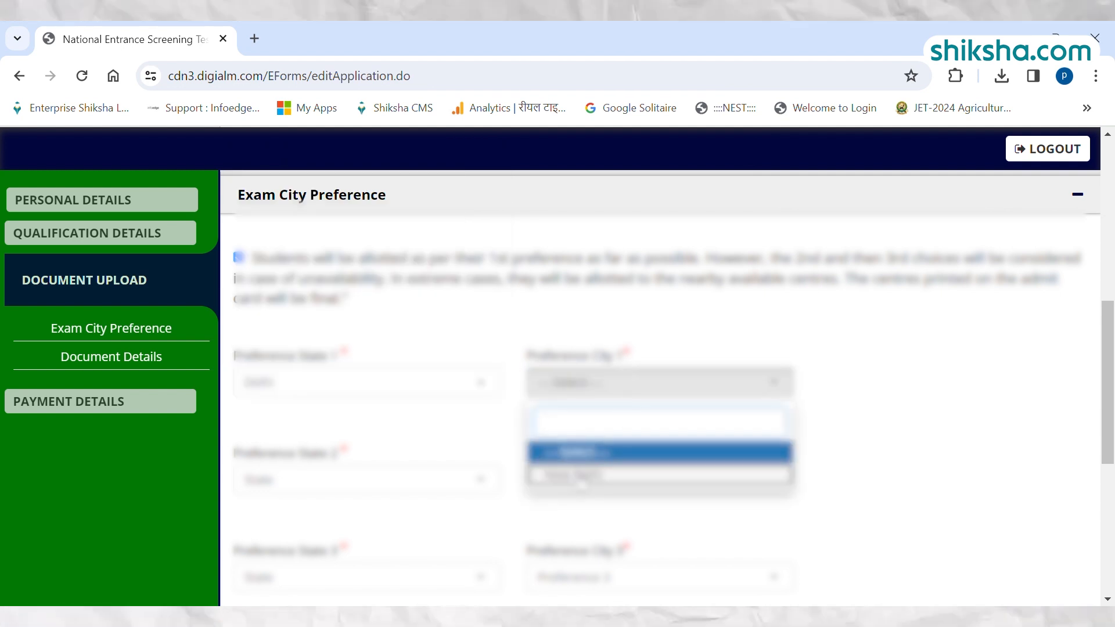
pyautogui.click(627, 470)
# Set the second exam city preference to Haryana as the state and Hisar as the city.
pyautogui.click(348, 480)
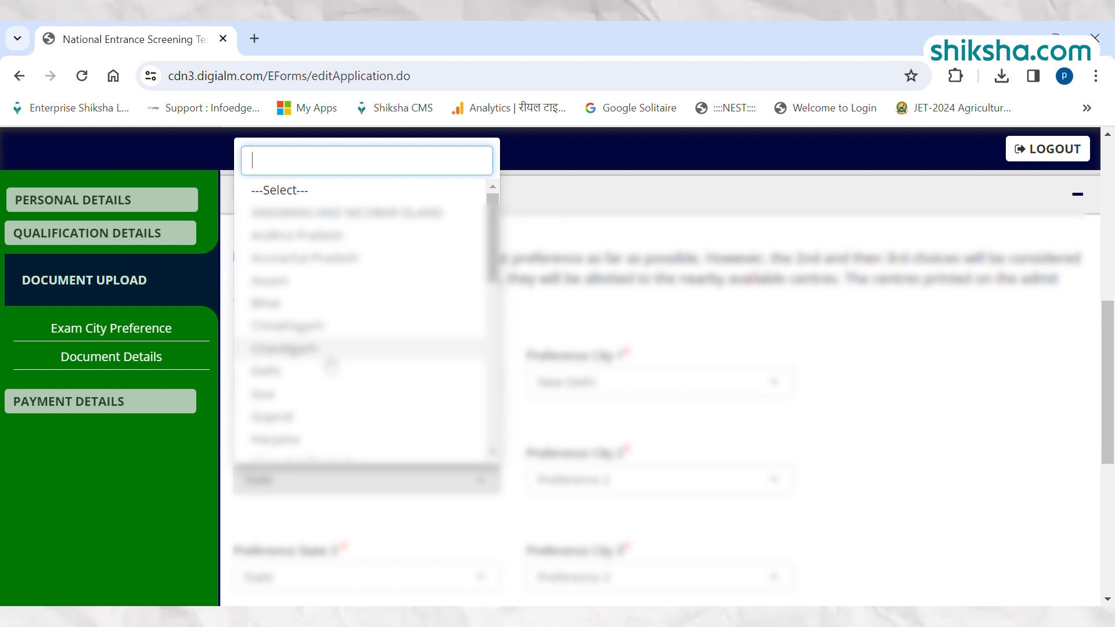
pyautogui.click(306, 440)
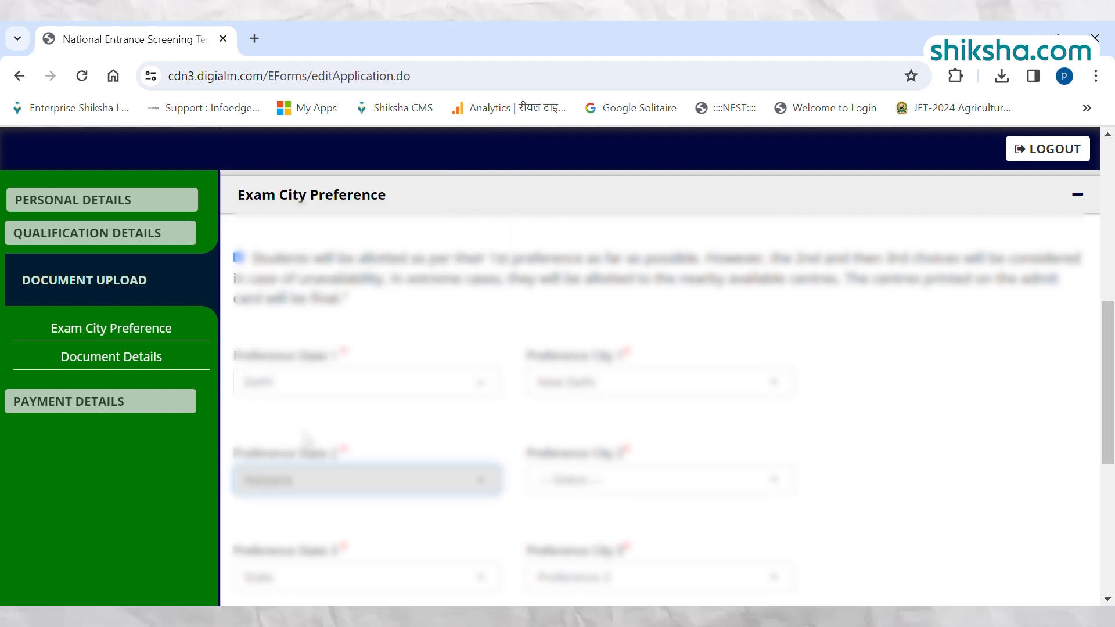
pyautogui.click(531, 481)
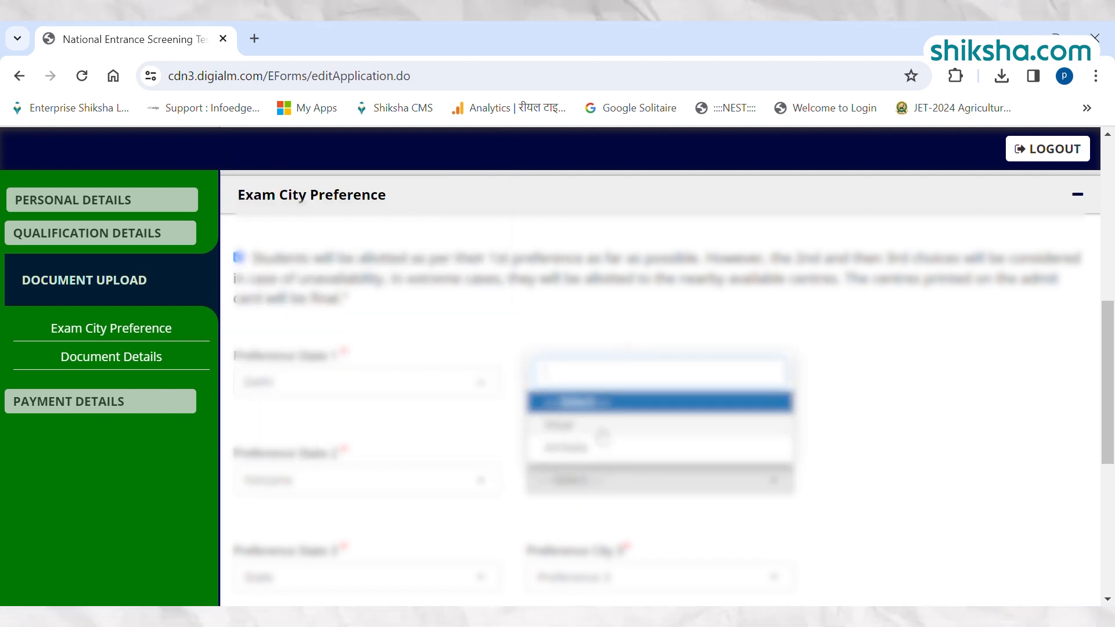
pyautogui.scroll(-5, 603, 435)
pyautogui.scroll(5, 607, 415)
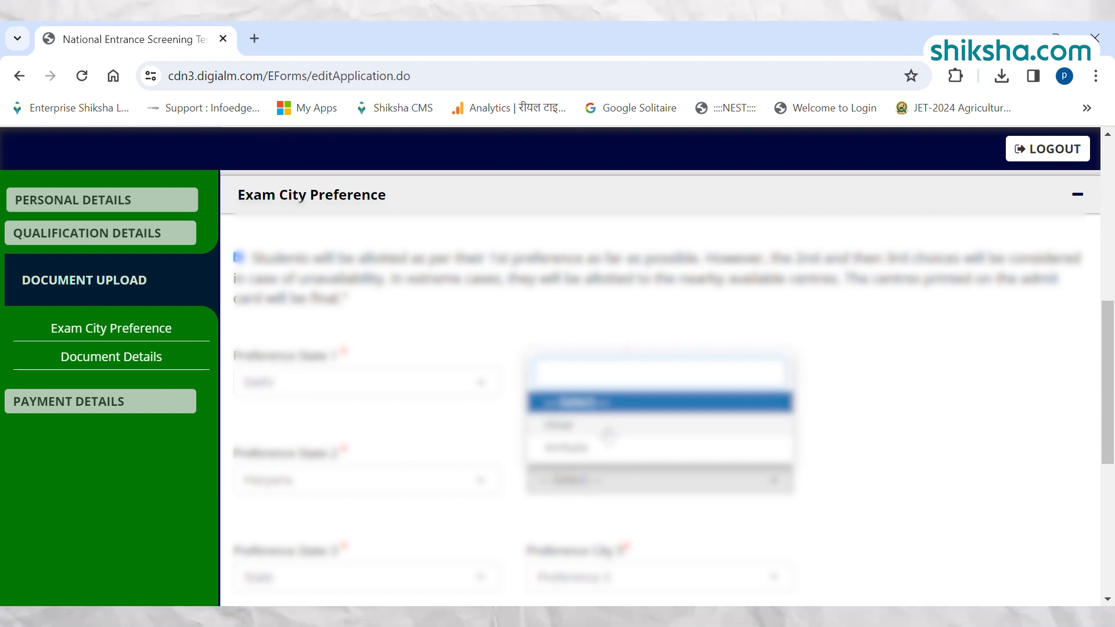
pyautogui.click(586, 426)
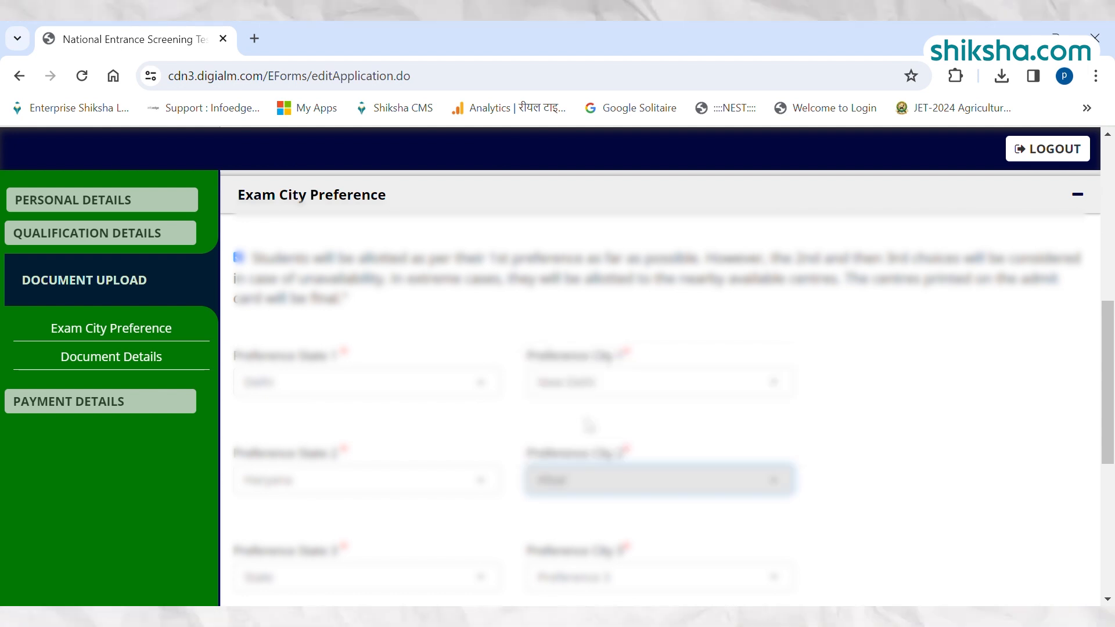
# Set the third exam city preference to Chandigarh for both the state and the city.
pyautogui.scroll(-3, 465, 422)
pyautogui.click(356, 406)
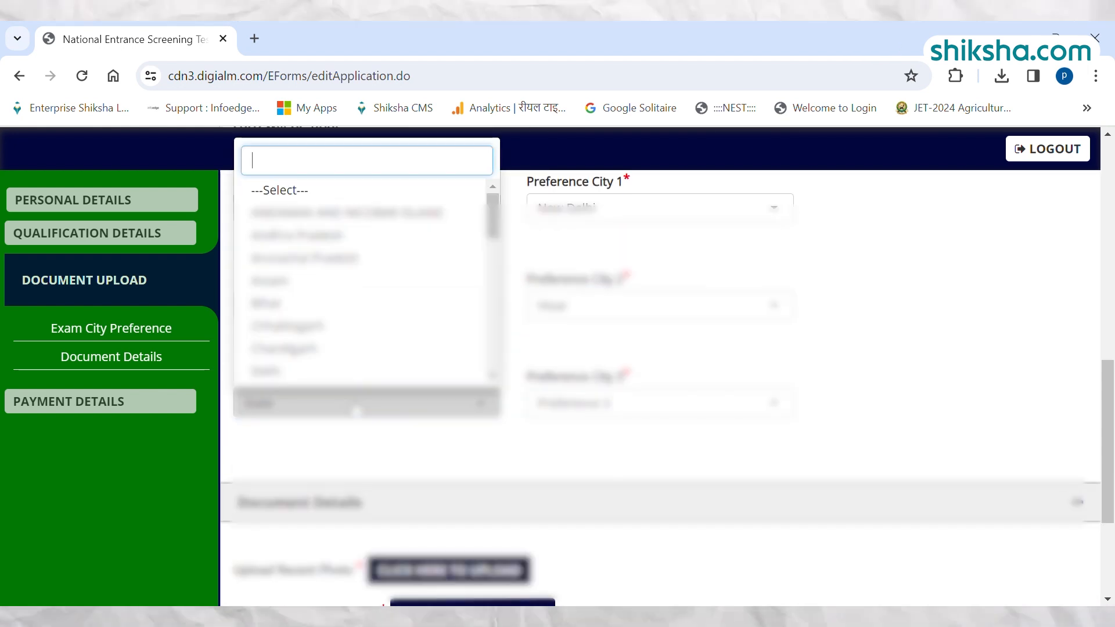
pyautogui.click(305, 350)
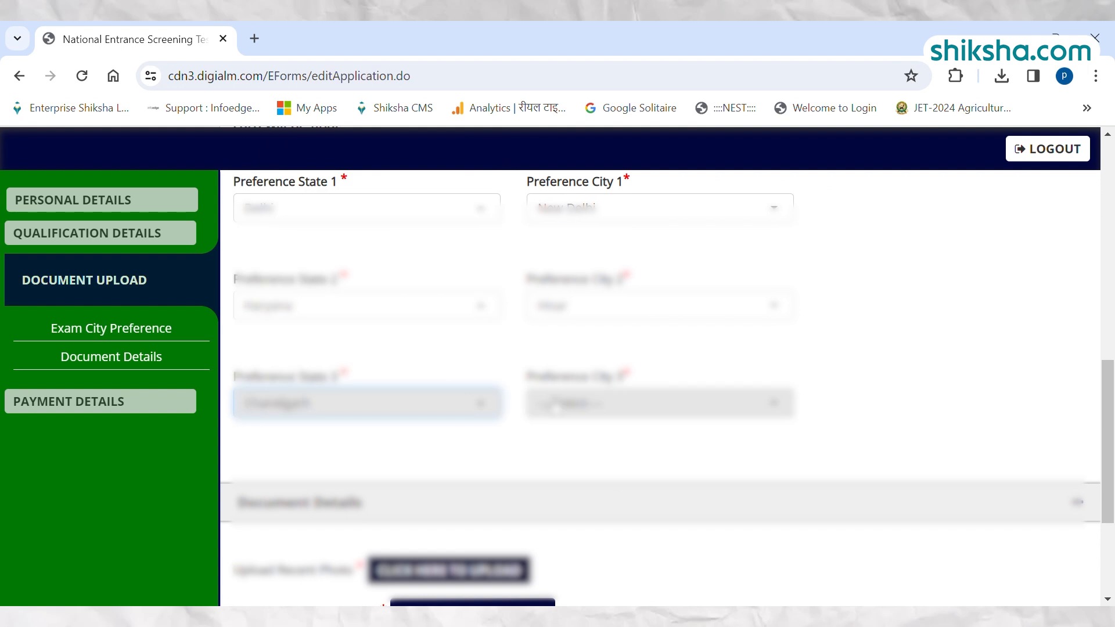
pyautogui.click(594, 405)
pyautogui.click(587, 495)
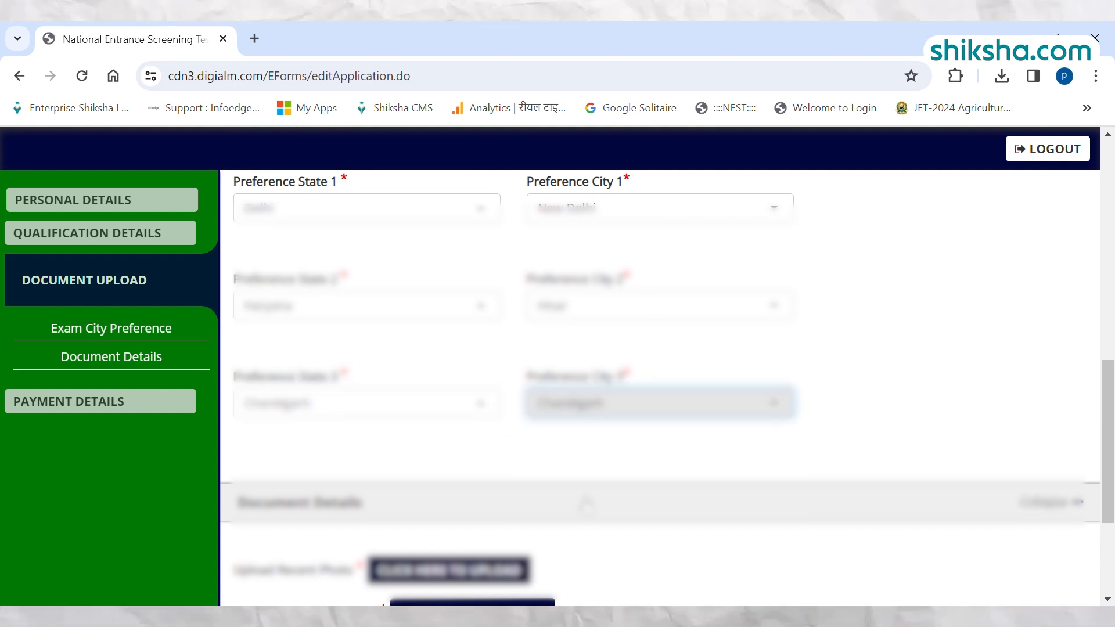
# Upload the recent photo and the signature image under Document Details.
pyautogui.scroll(-3, 696, 476)
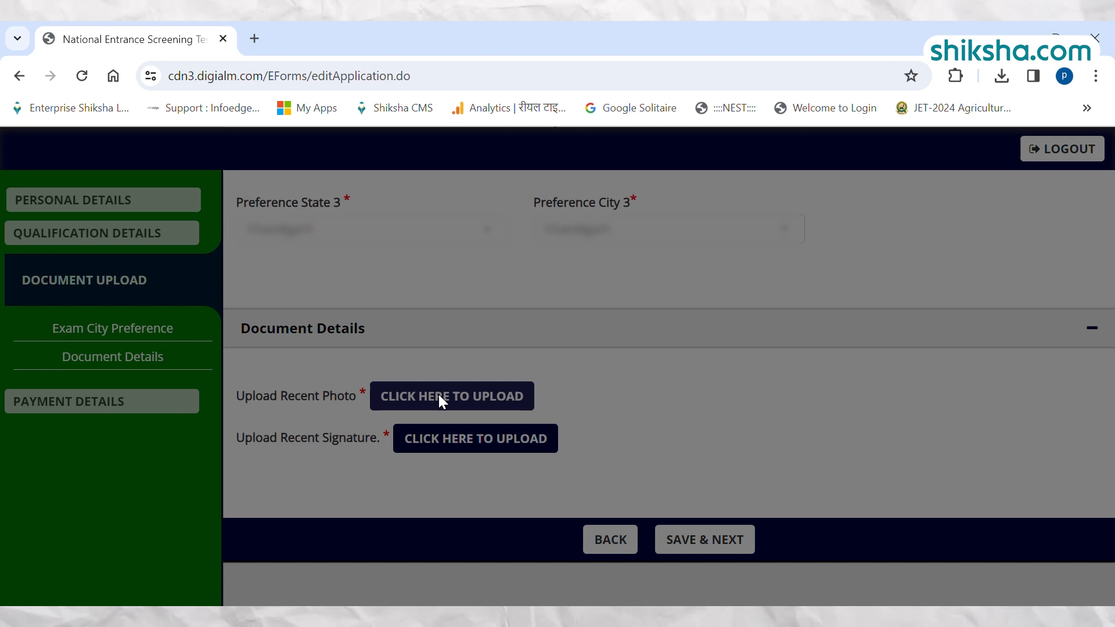
pyautogui.click(441, 399)
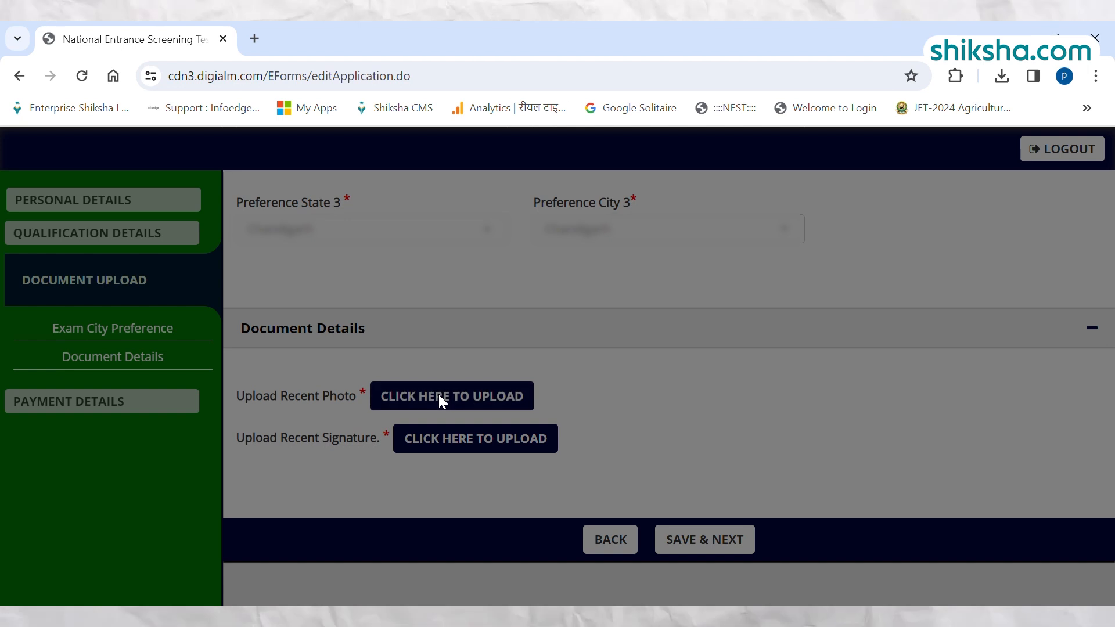
pyautogui.click(525, 324)
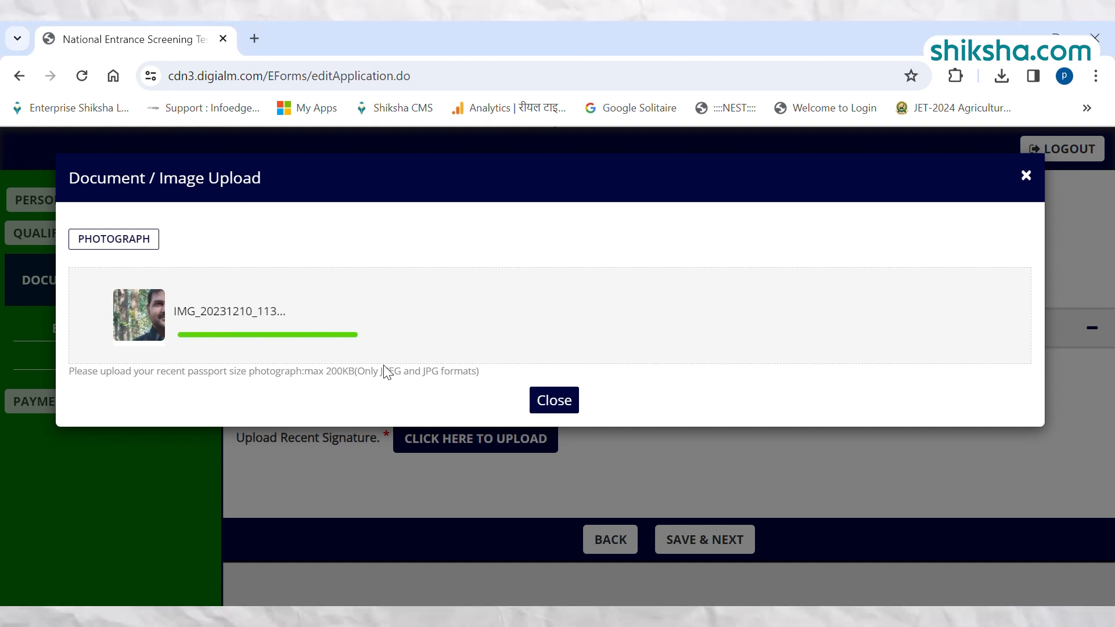
pyautogui.click(577, 429)
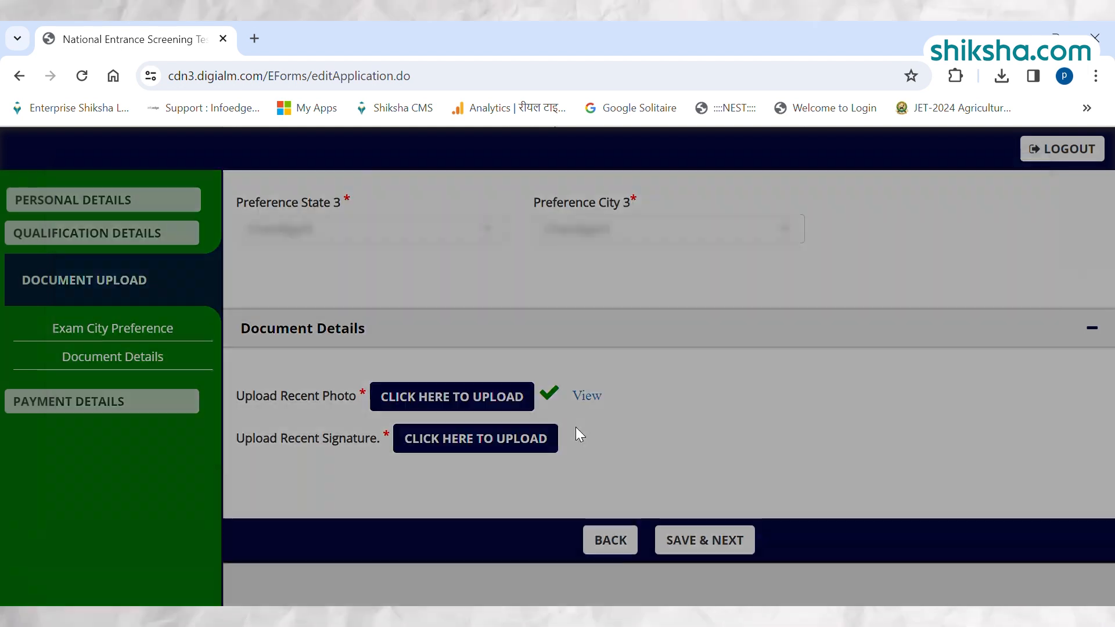
pyautogui.click(456, 442)
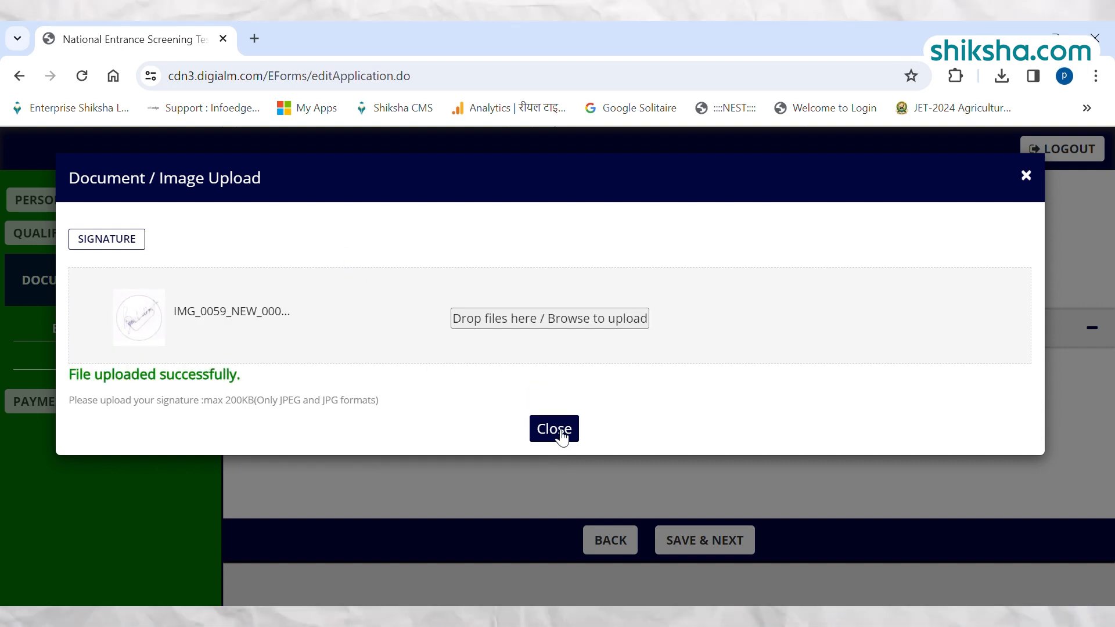
pyautogui.click(559, 429)
# Save the exam city preferences and uploaded documents, dismissing the alert about viewing the images and the save confirmation.
pyautogui.scroll(-1, 761, 389)
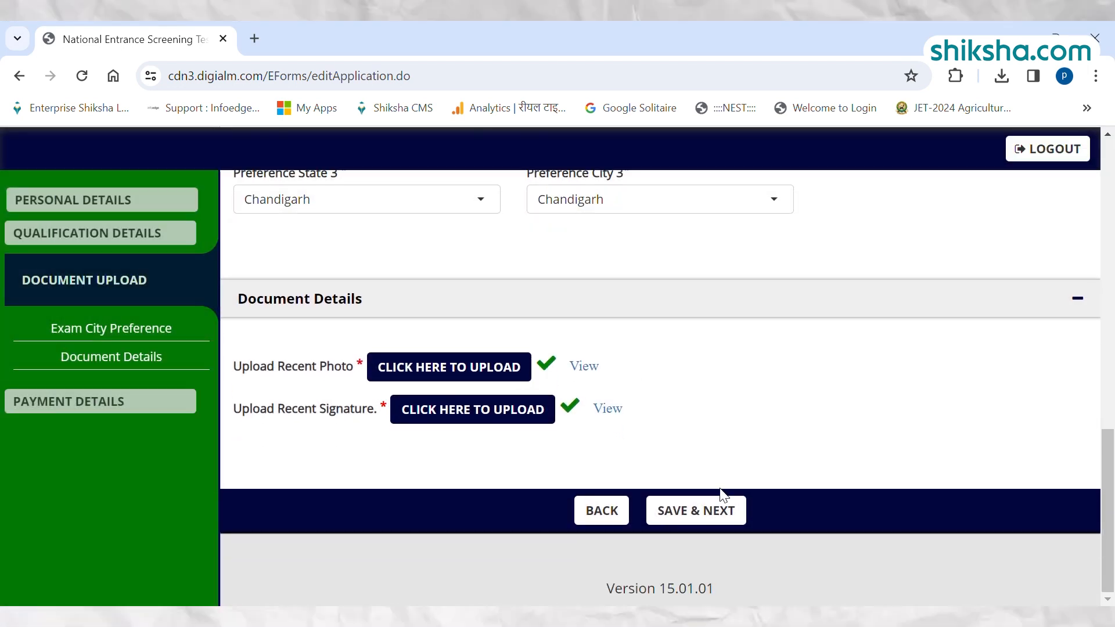
pyautogui.click(692, 510)
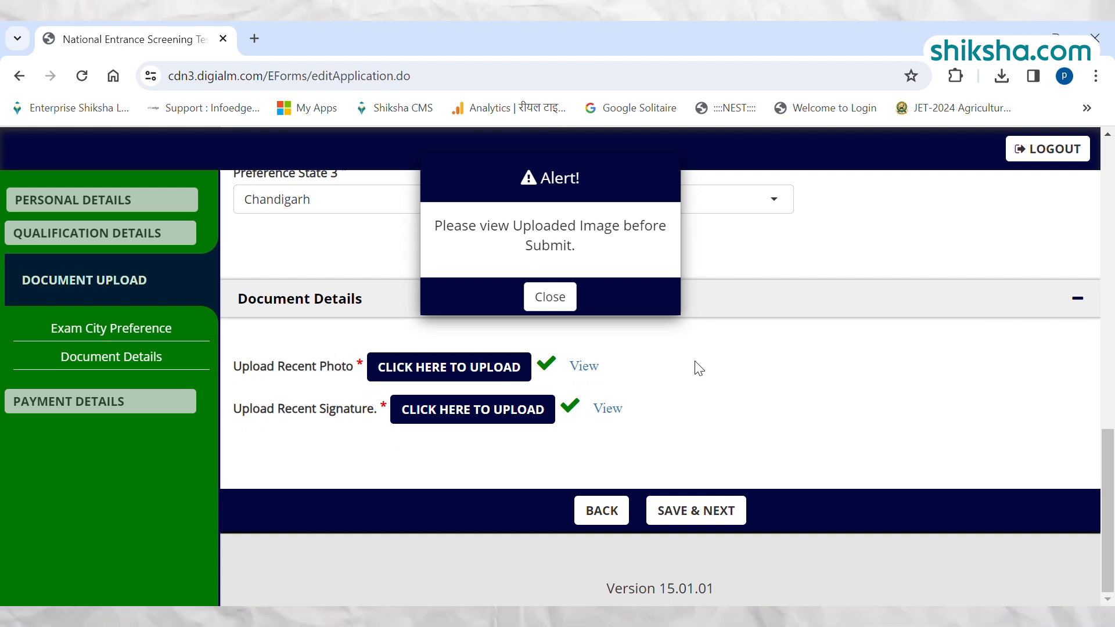
pyautogui.click(553, 298)
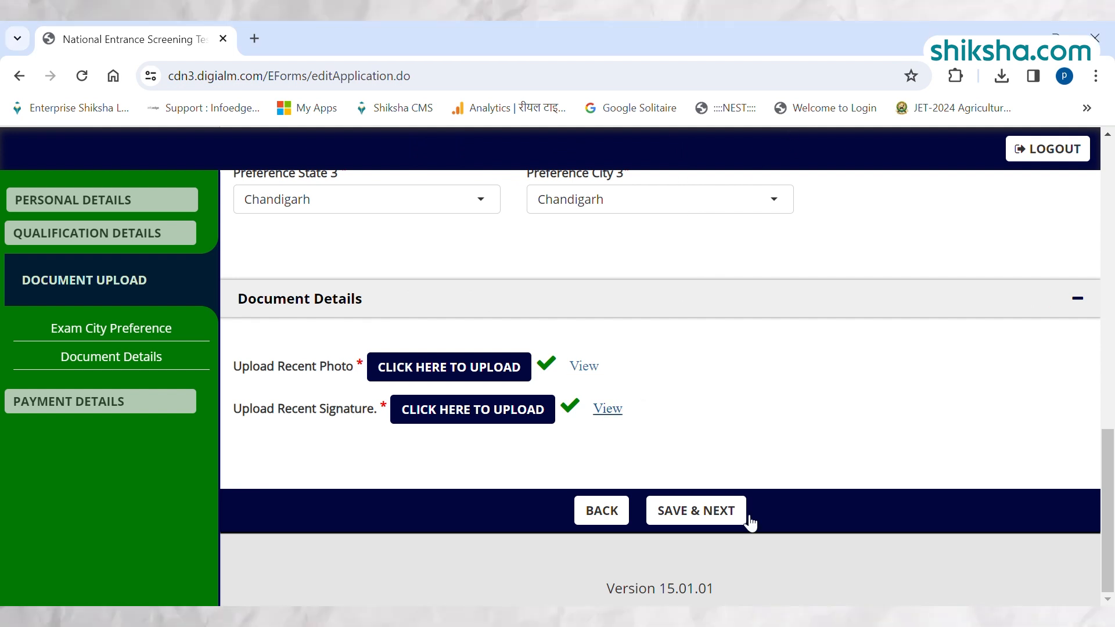
pyautogui.click(694, 509)
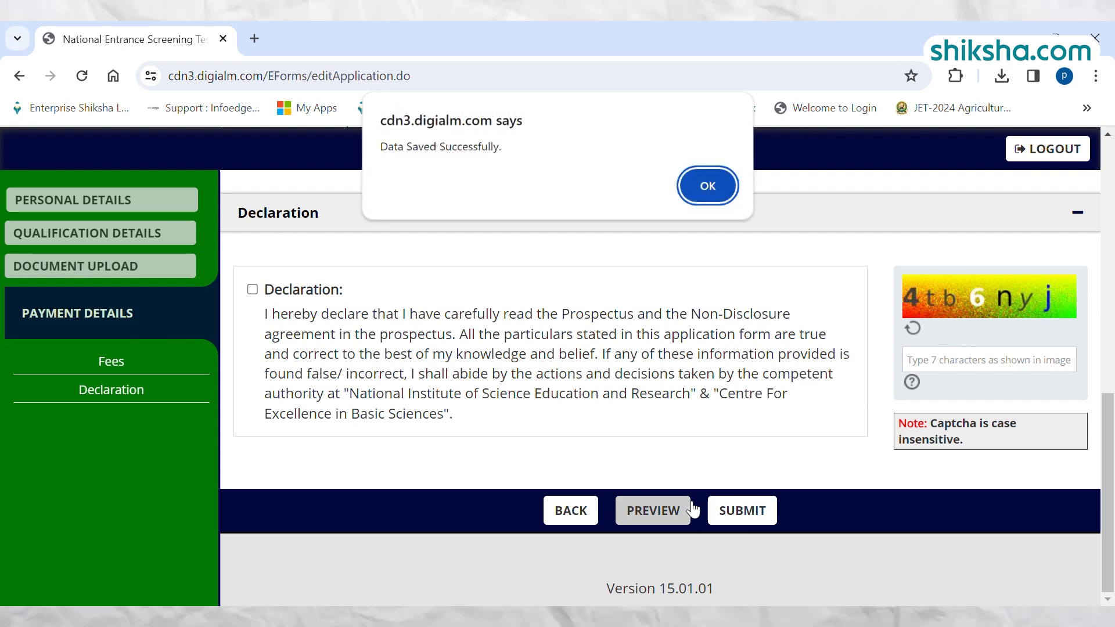
pyautogui.press('Return')
# Accept the declaration, enter the captcha characters and submit the application form.
pyautogui.click(252, 290)
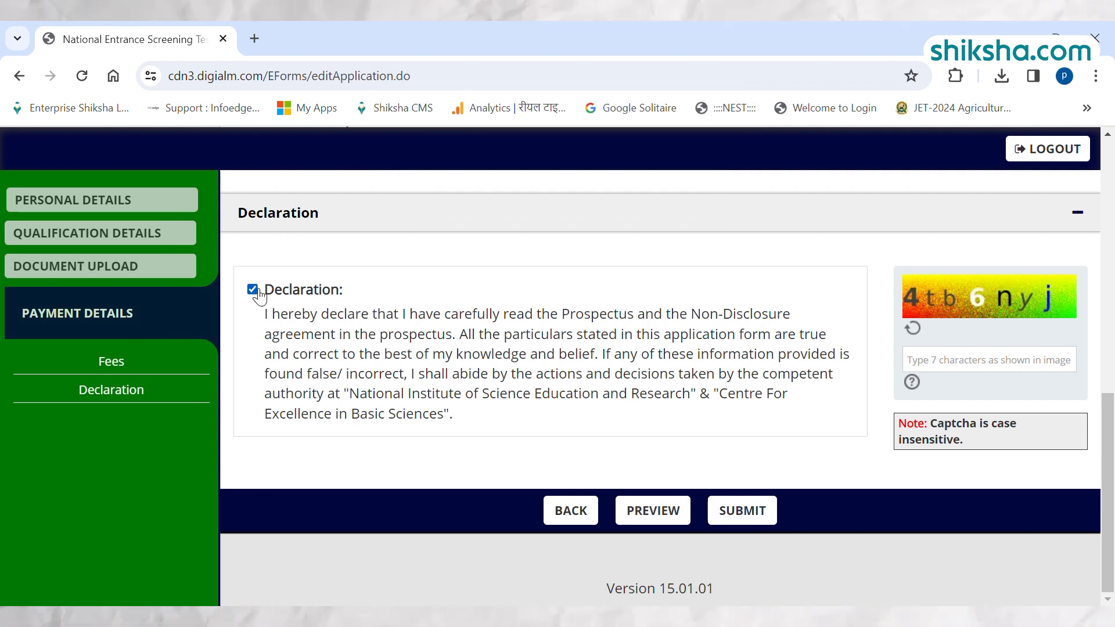
pyautogui.click(981, 364)
pyautogui.write('4tb6ny')
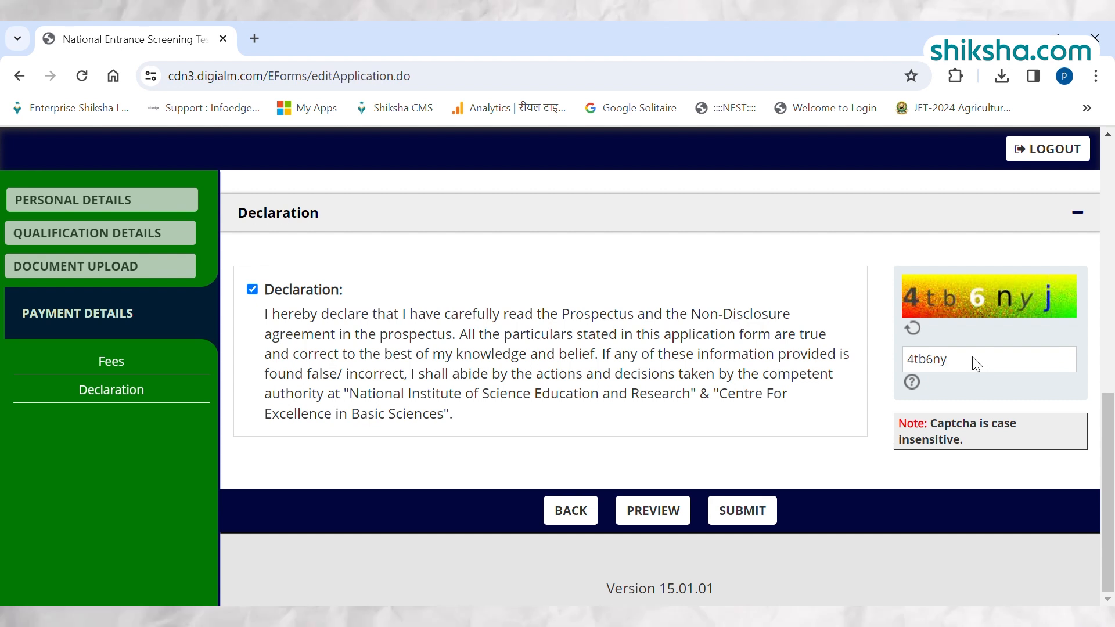
pyautogui.write('j')
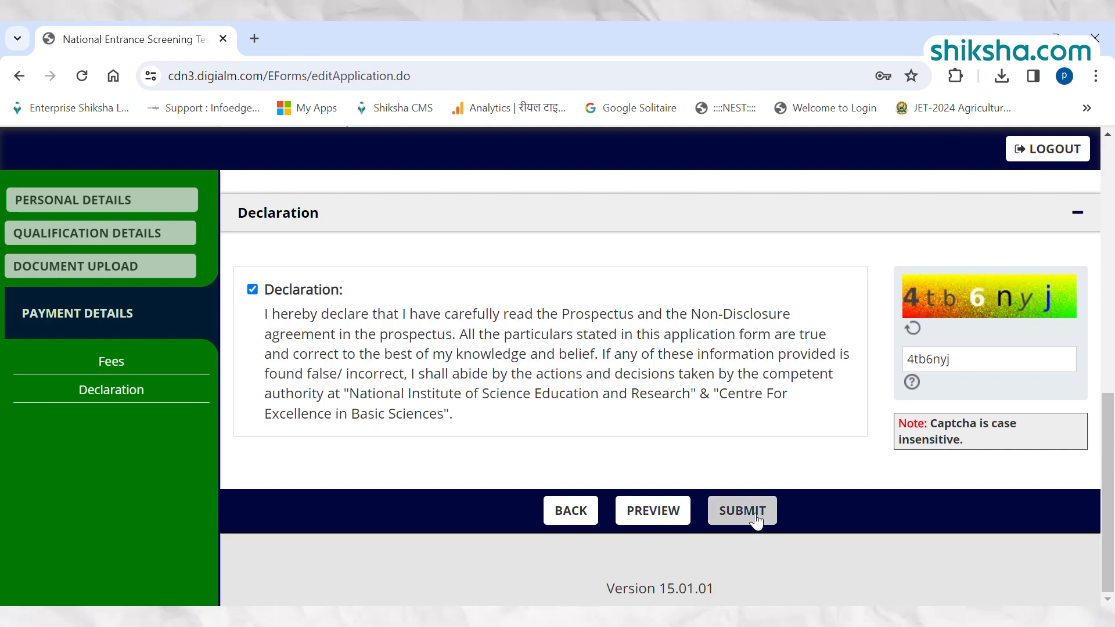
pyautogui.click(742, 510)
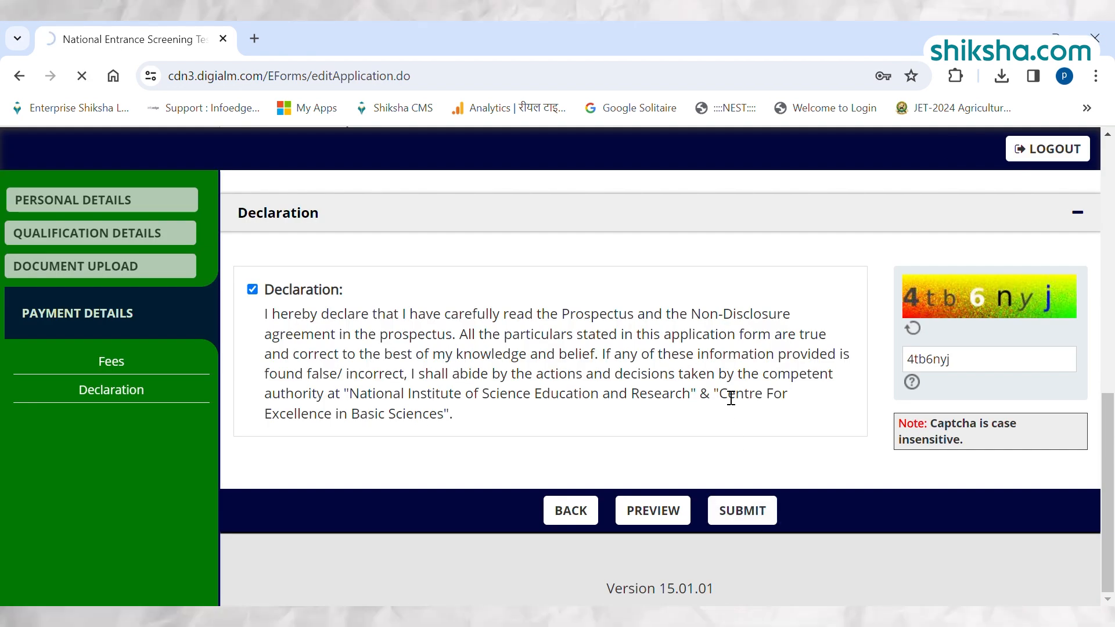
# Choose Credit Cards as the payment mode for the application fee and confirm the payment details.
pyautogui.scroll(-2, 19, 375)
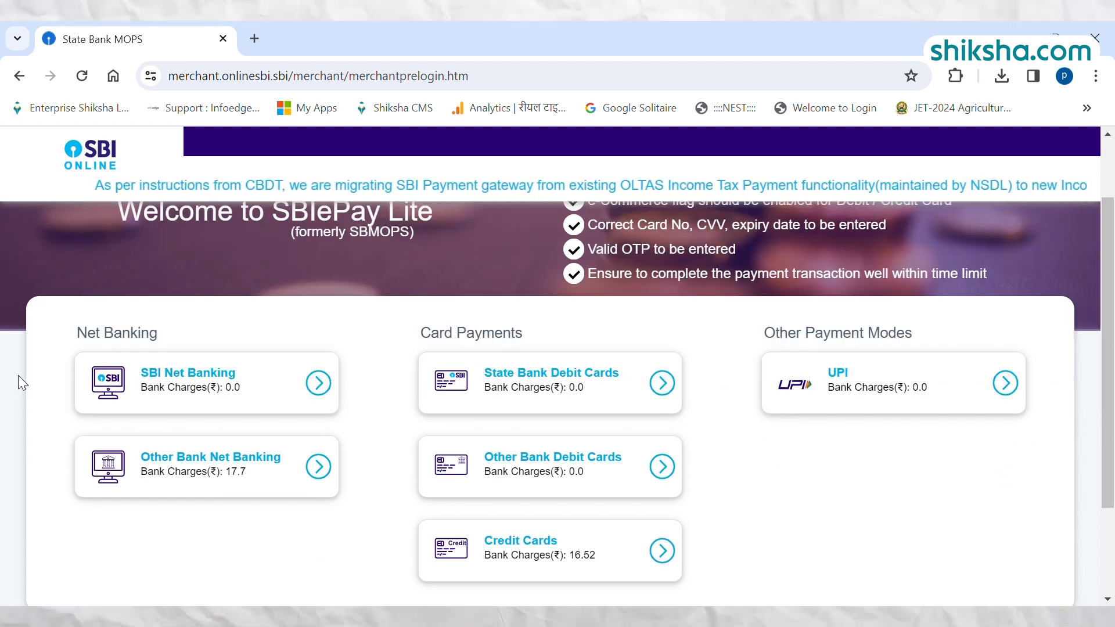
pyautogui.scroll(-2, 990, 488)
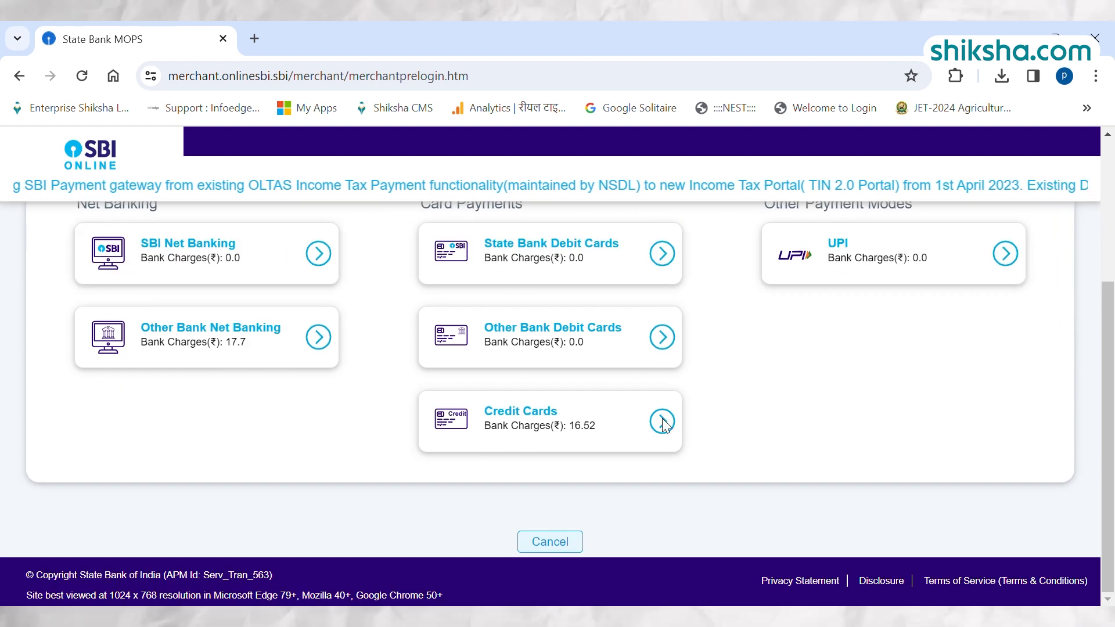
pyautogui.click(662, 421)
pyautogui.scroll(-2, 498, 518)
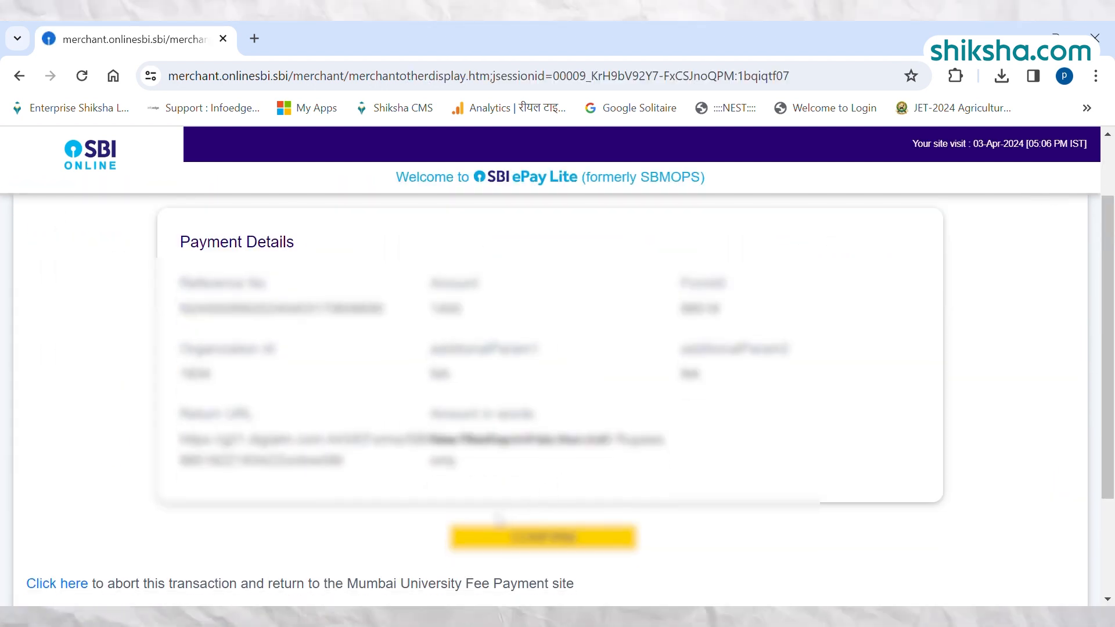
pyautogui.click(500, 532)
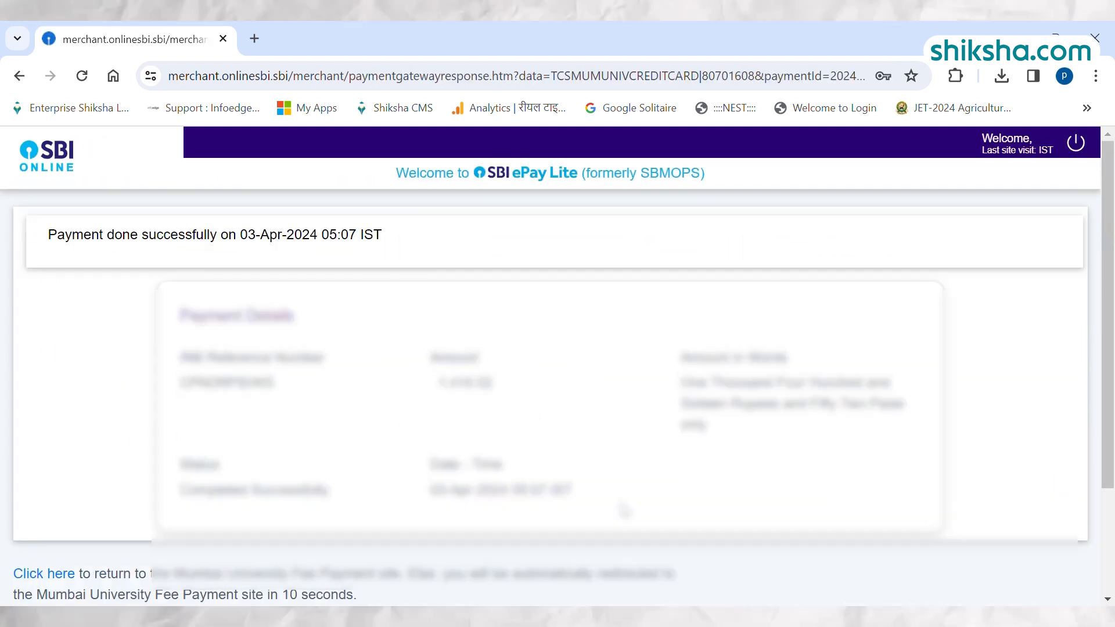